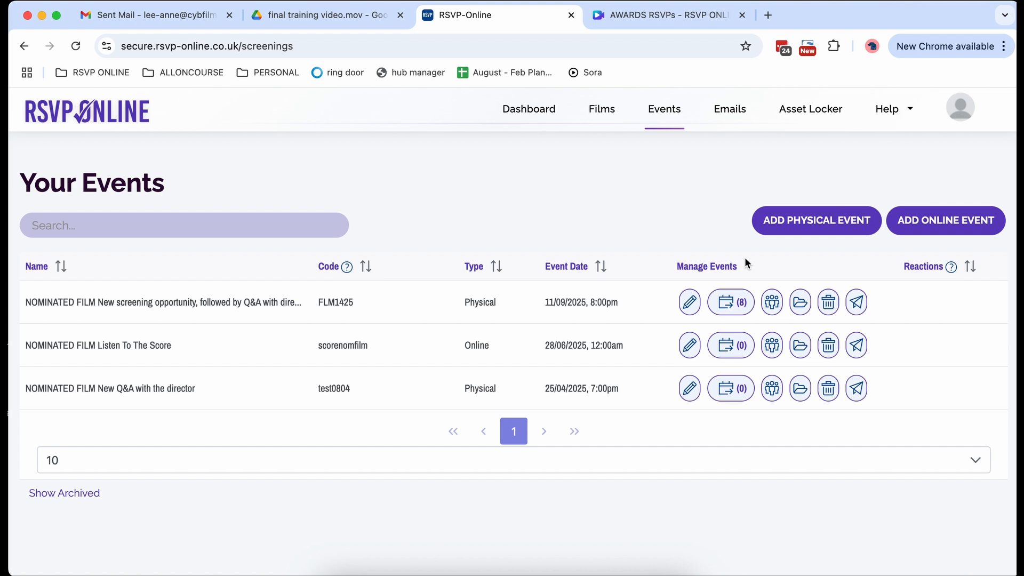
Open the ticket requests for event FLM1425, expand the event details, and open and save the screening notes.
click(730, 310)
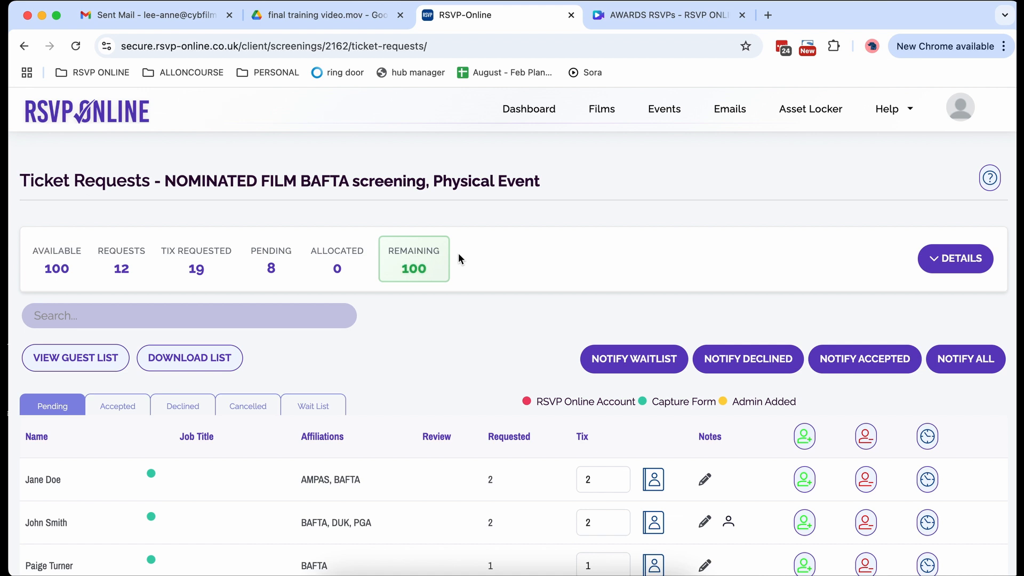
click(938, 267)
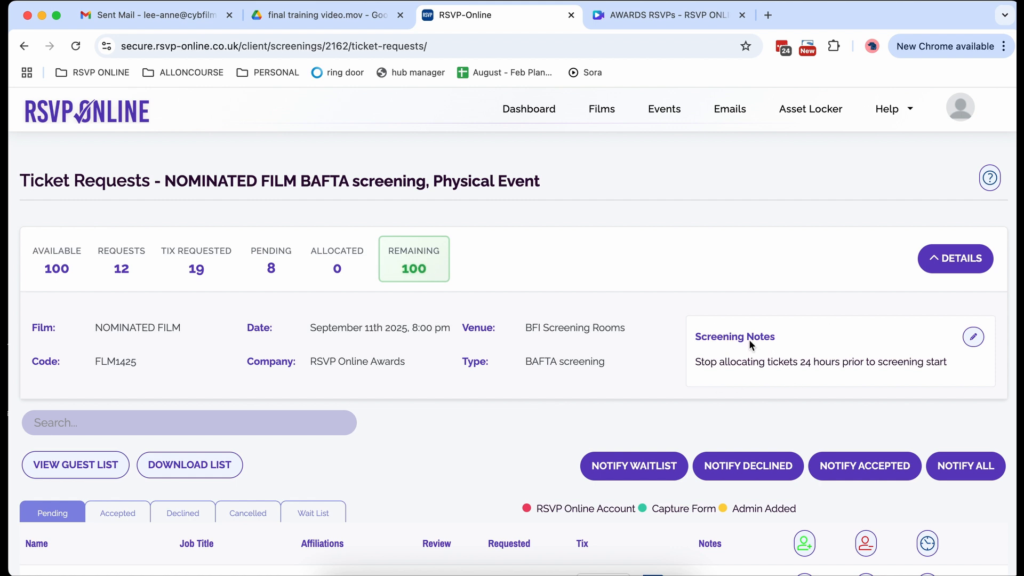
click(971, 341)
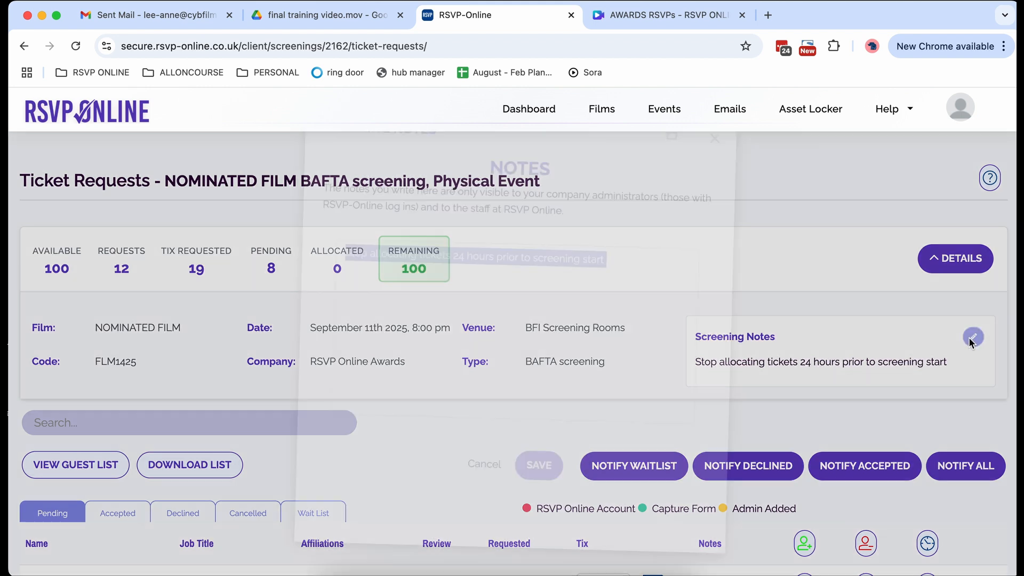
click(612, 260)
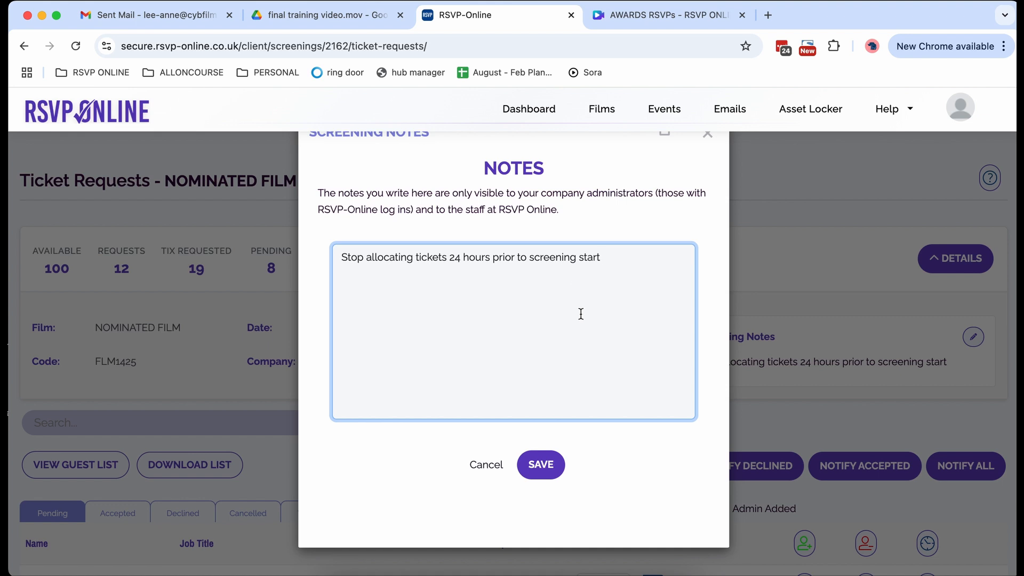
click(541, 466)
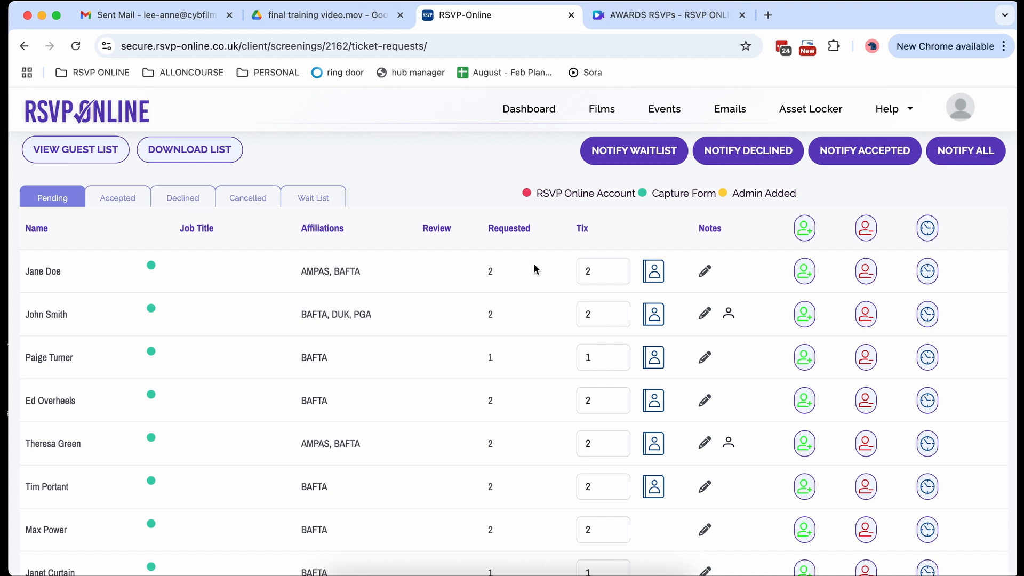
Mark the first pending request as accepted, the second as declined and the third for the wait list.
mouse_move(651, 276)
scroll(643, 526, down, 2)
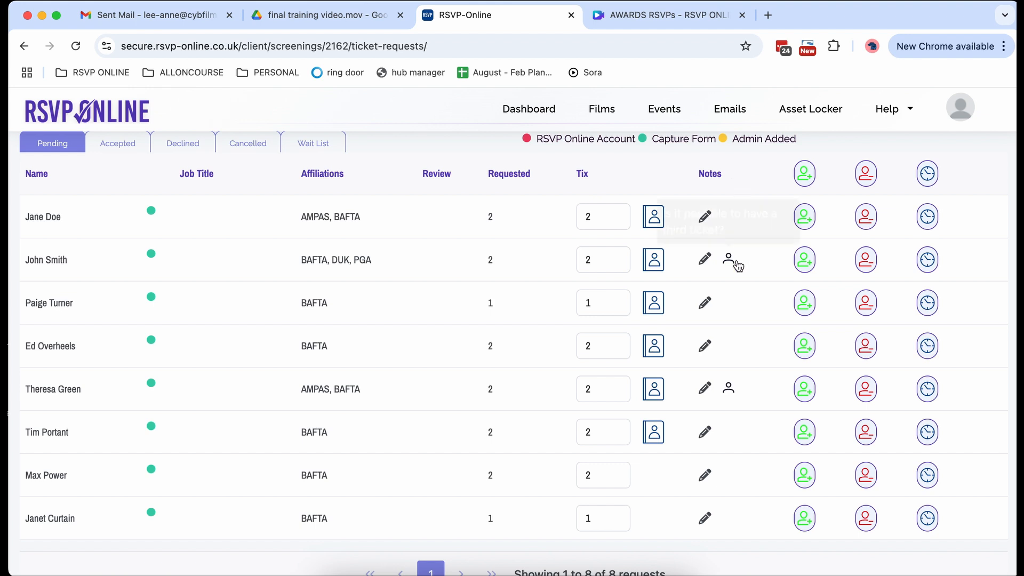
mouse_move(737, 265)
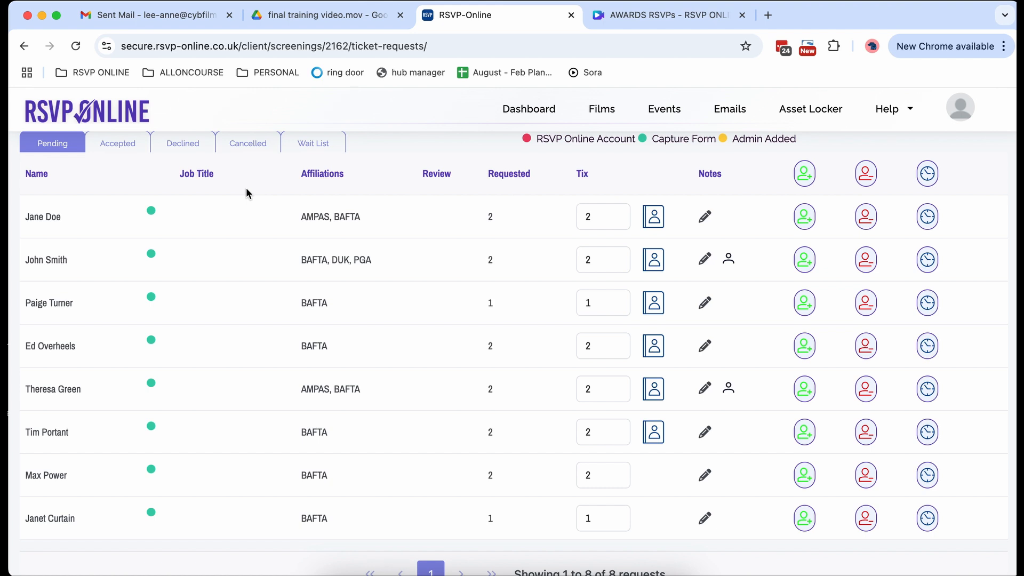
scroll(428, 331, up, 5)
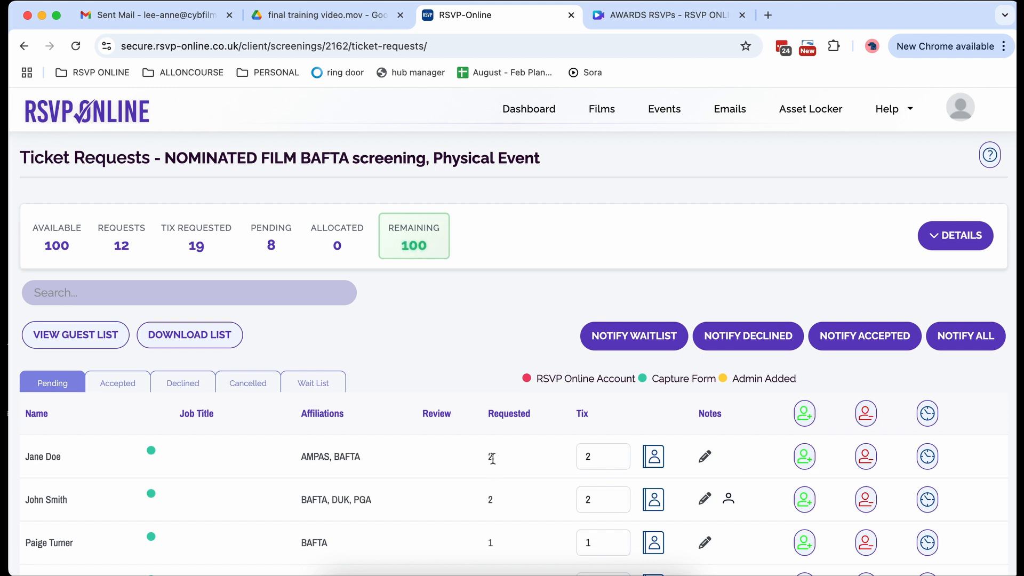
click(810, 463)
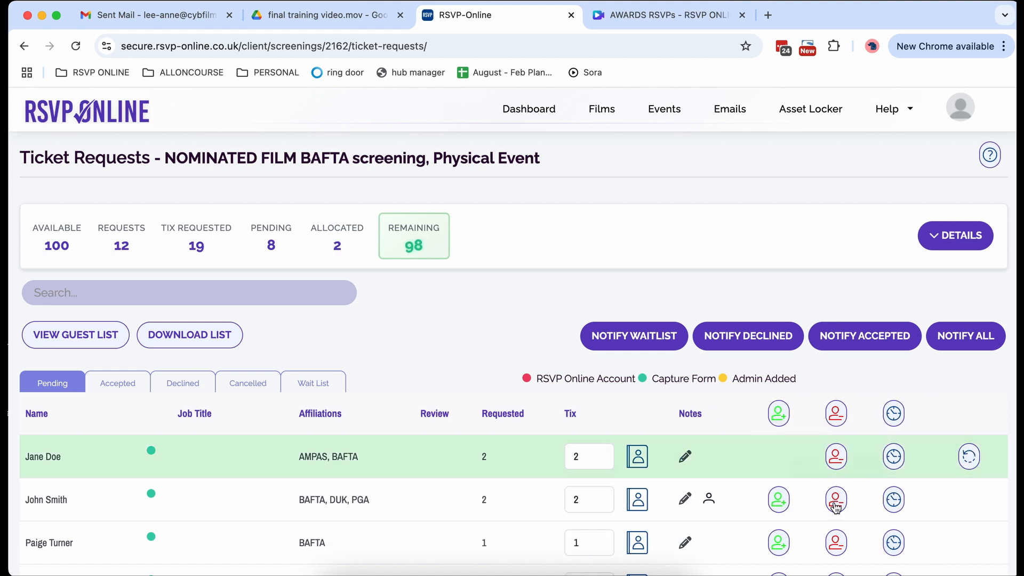
click(835, 503)
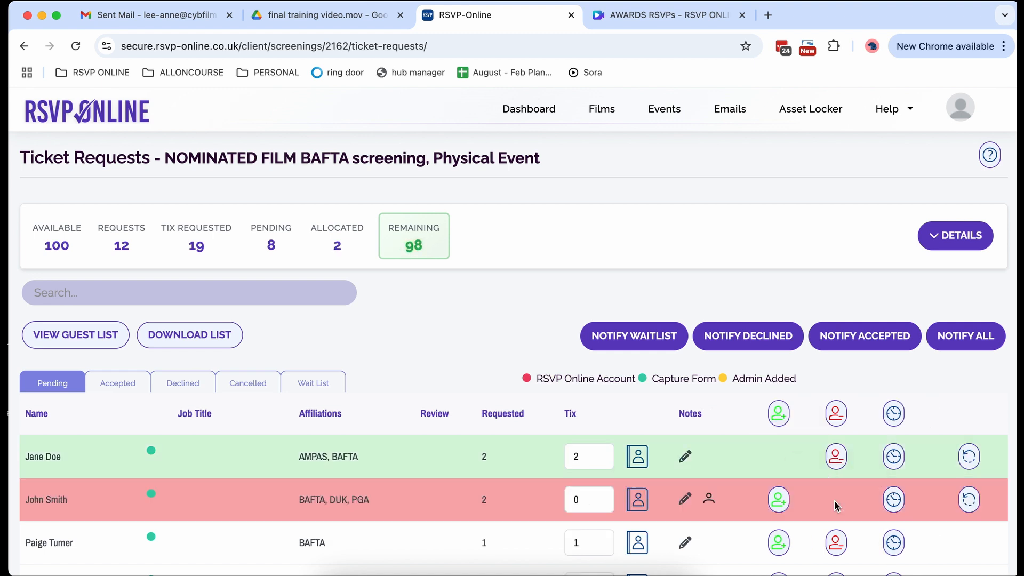
click(892, 545)
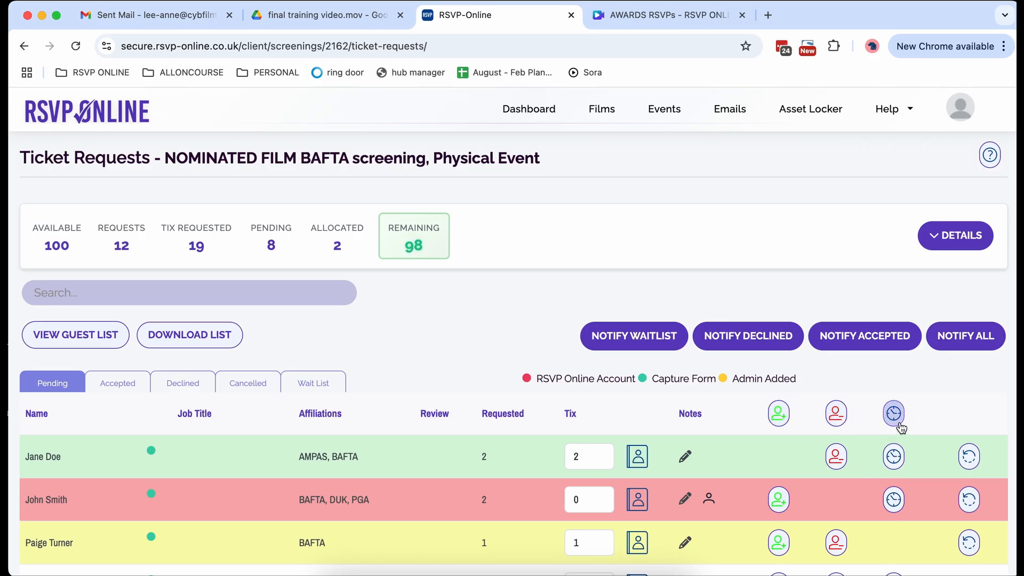
Mark all pending requests as ready to accept in bulk and confirm the selection.
click(780, 420)
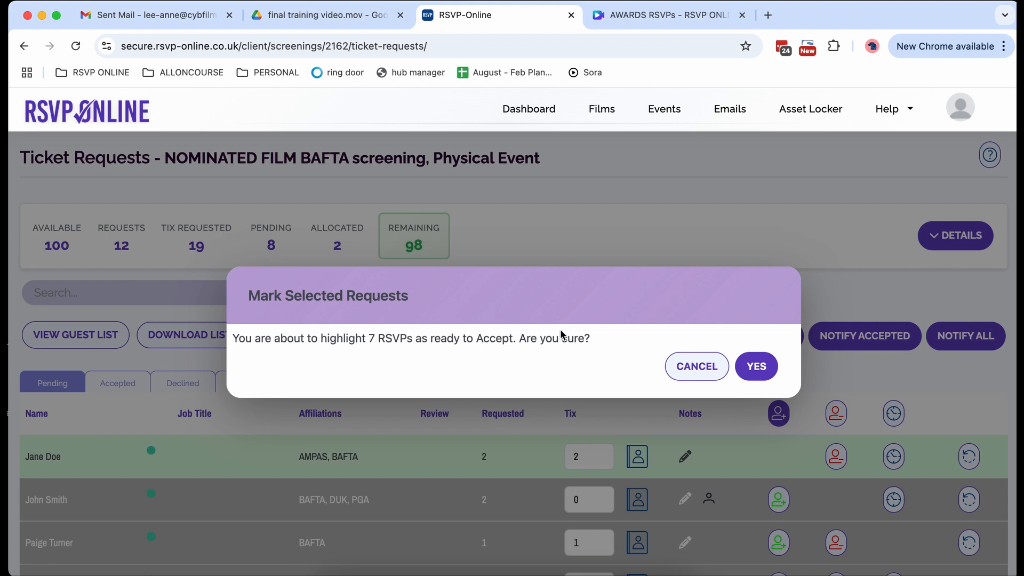
click(756, 374)
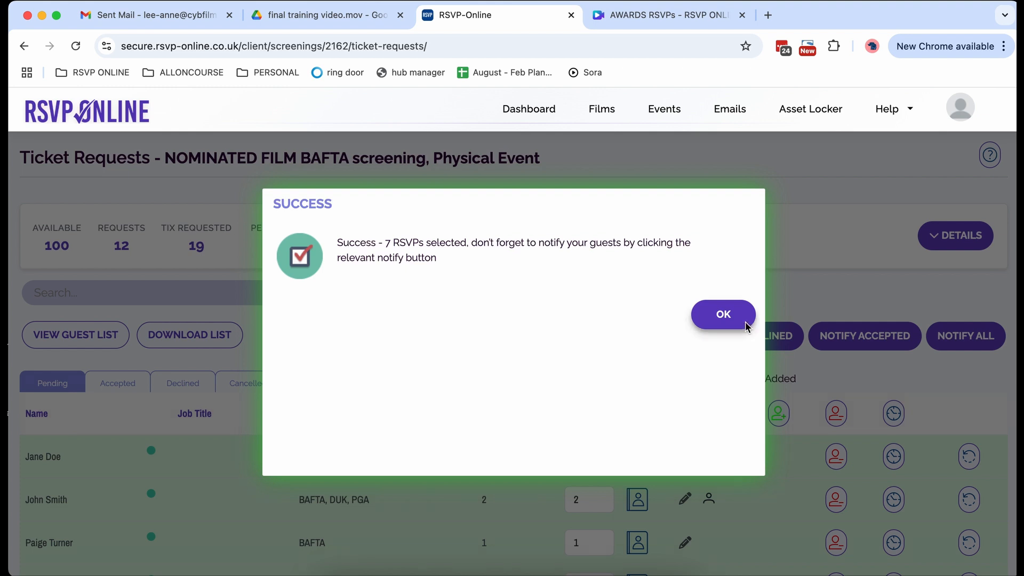
click(743, 321)
Mark the second-to-last pending request as declined and the last one for the wait list.
scroll(731, 529, down, 3)
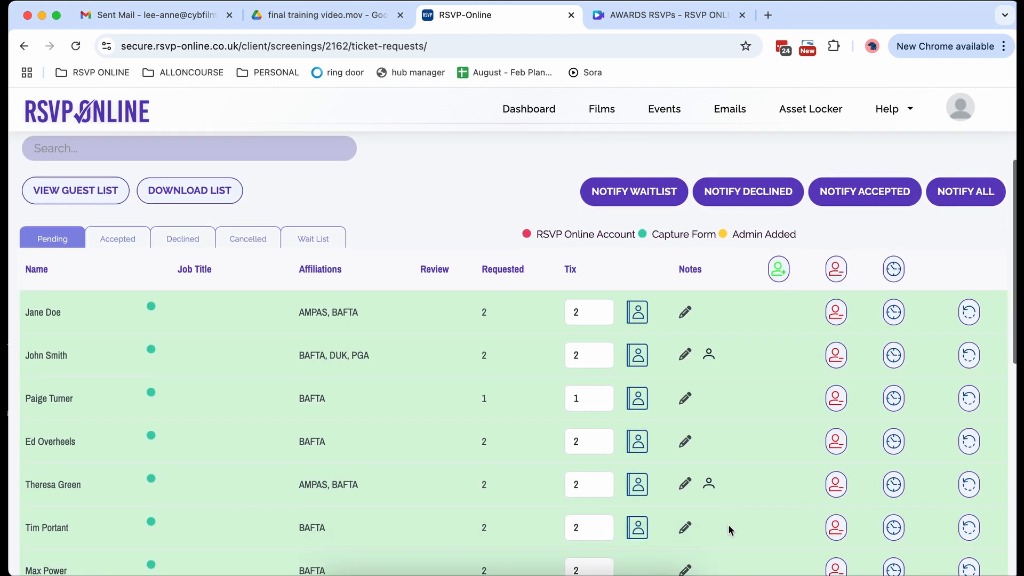
scroll(731, 530, down, 2)
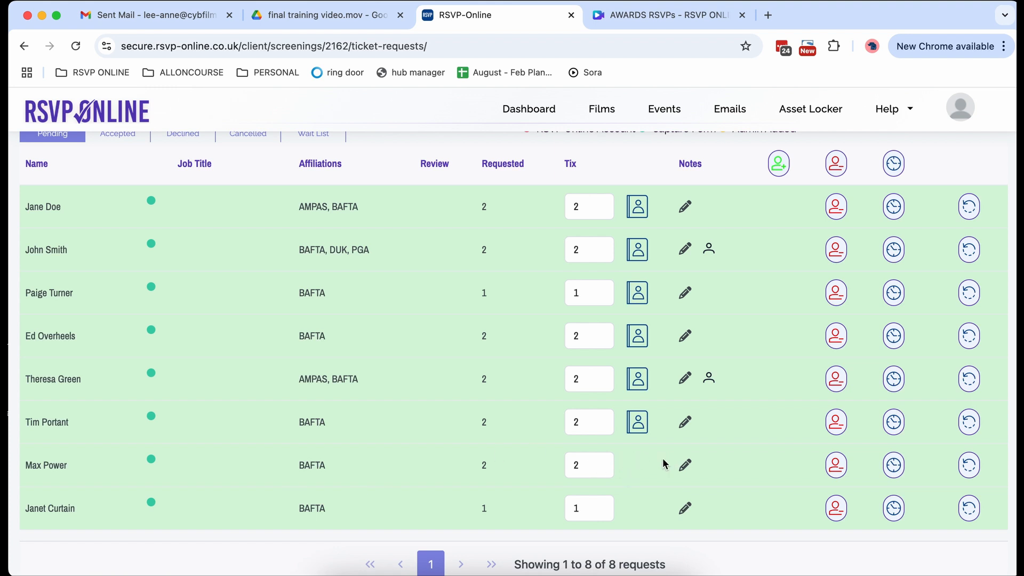
click(837, 465)
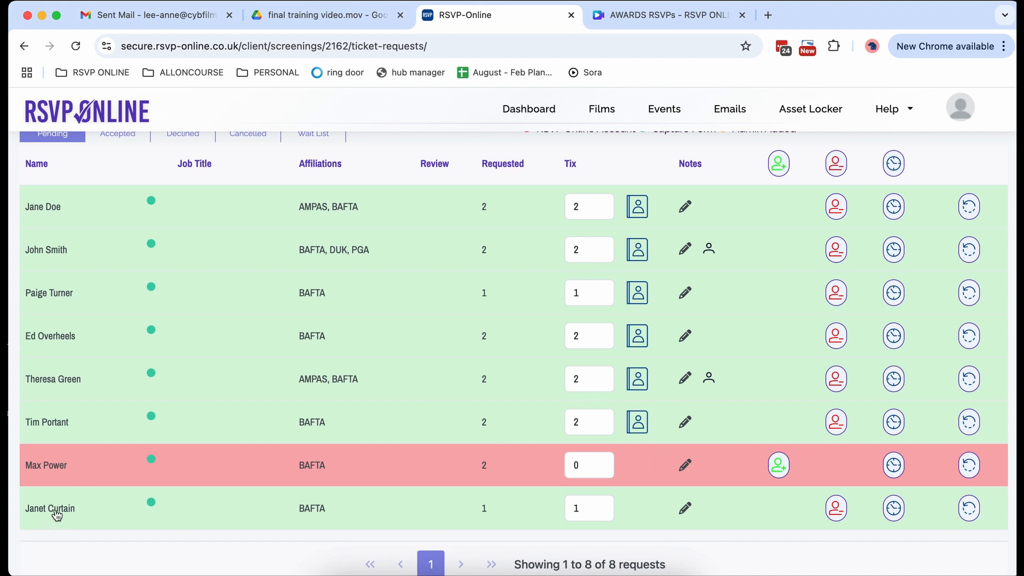
click(895, 509)
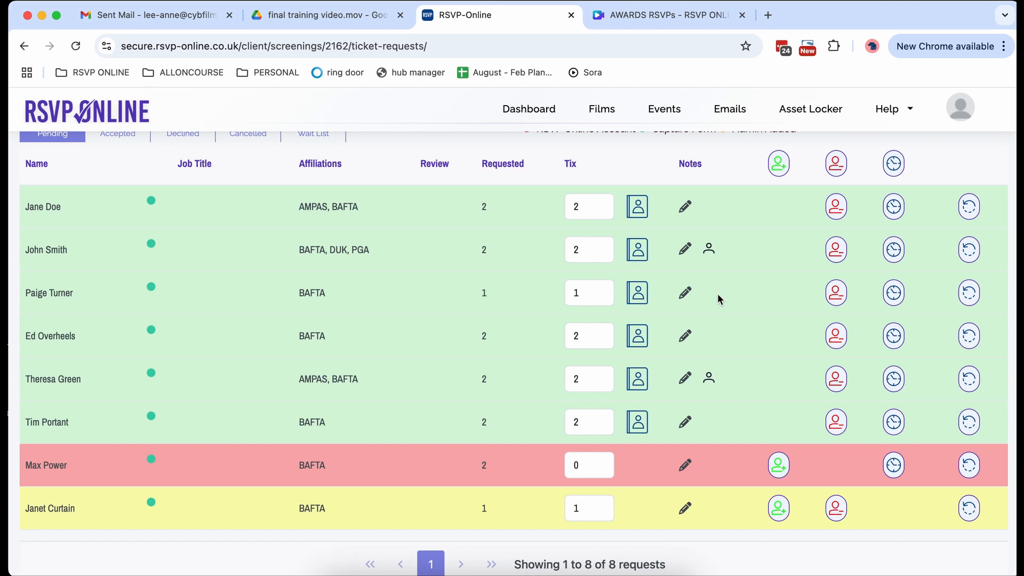
Read the second pending guest's note and set that guest's ticket allocation to 3.
mouse_move(709, 258)
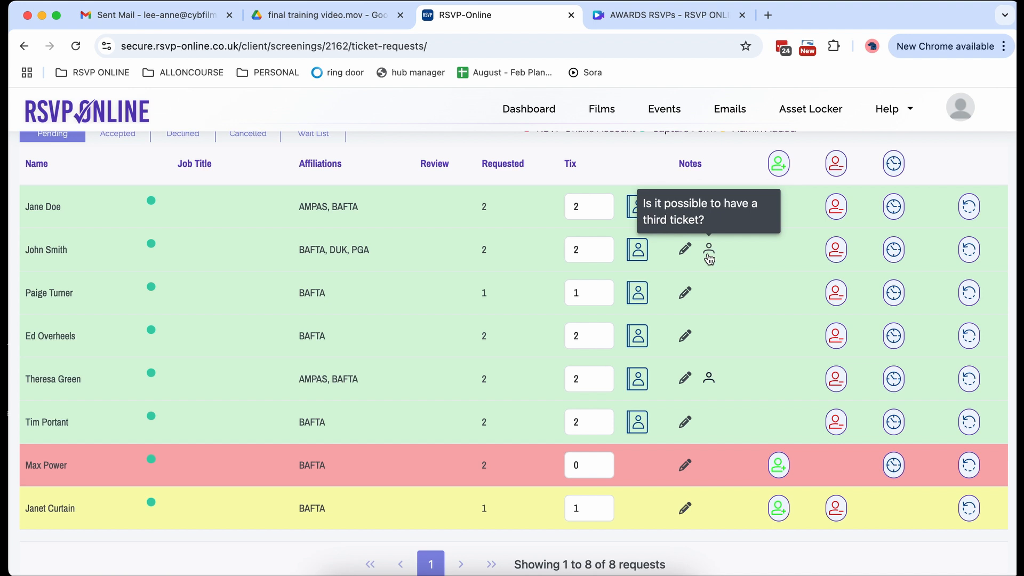
click(599, 253)
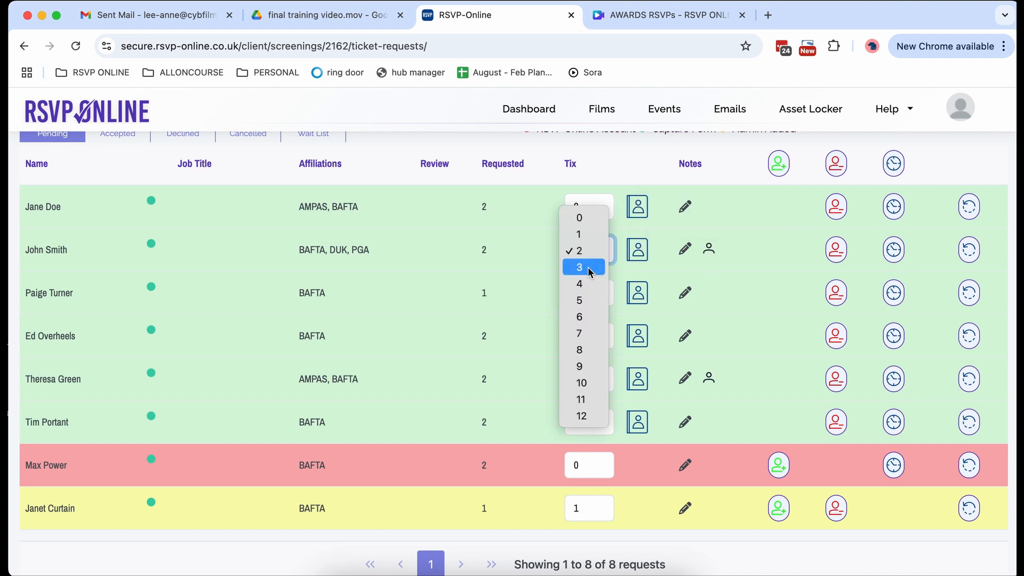
click(590, 270)
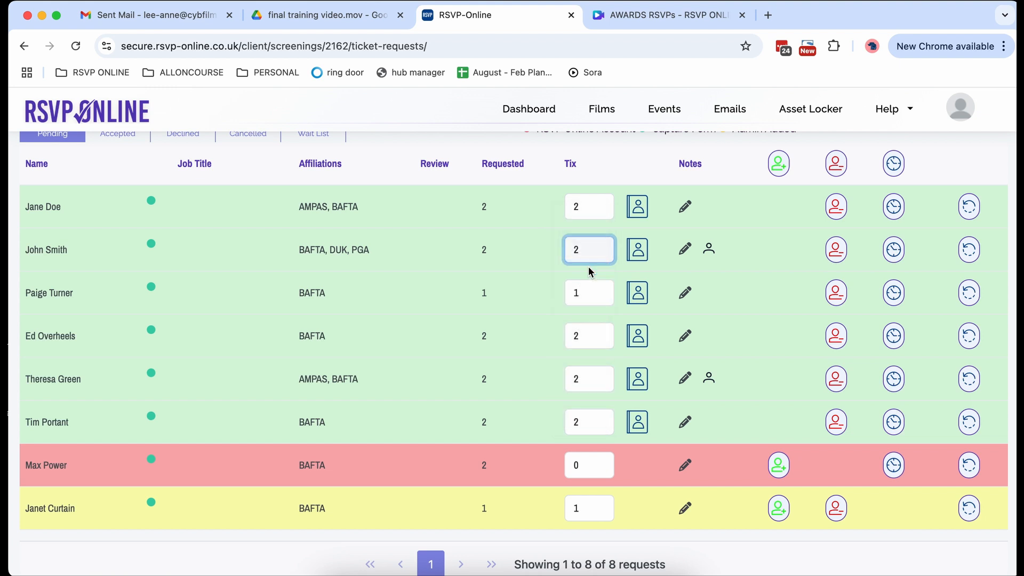
scroll(589, 270, up, 5)
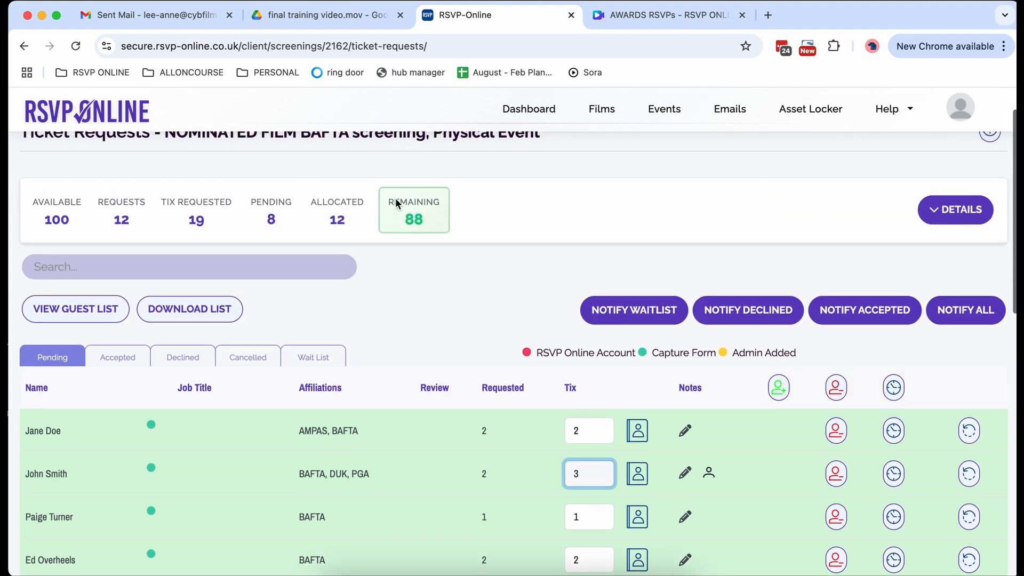
Mark the fifth and sixth pending requests as declined, and set the fifth back to accepted.
scroll(475, 265, down, 4)
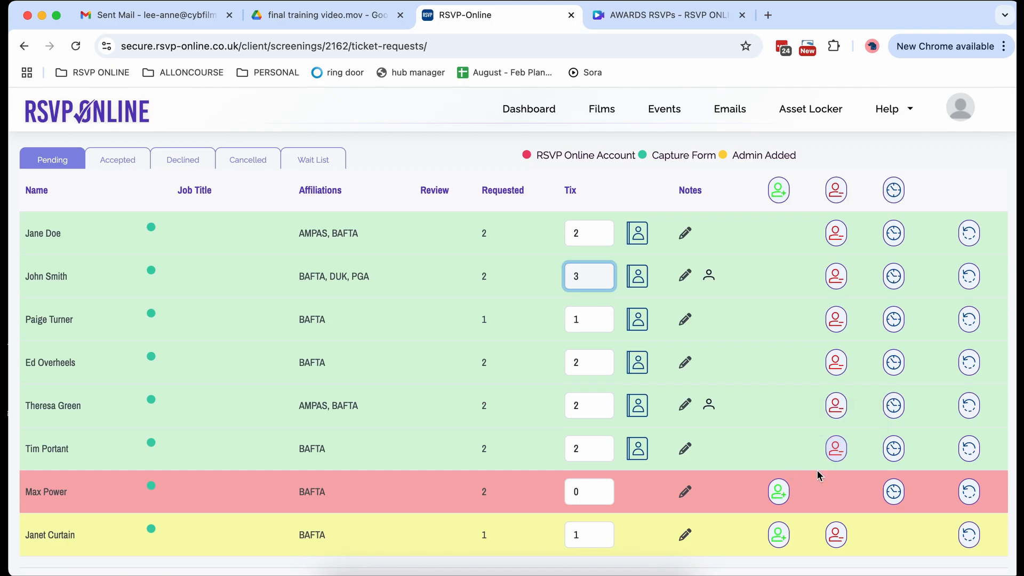
click(841, 450)
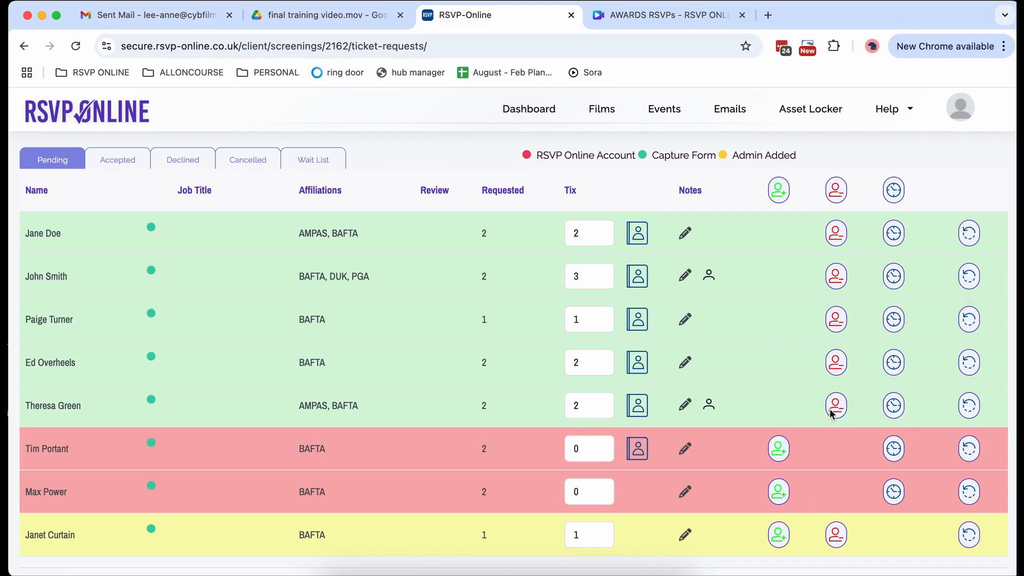
click(846, 411)
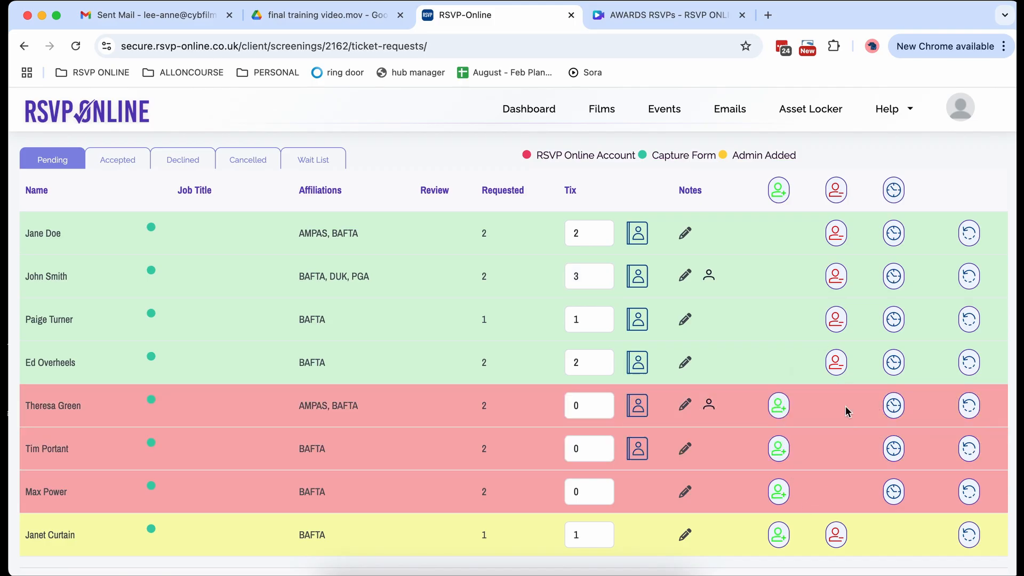
click(779, 408)
Email the decision notifications to all marked guests and confirm the sending.
scroll(712, 443, up, 3)
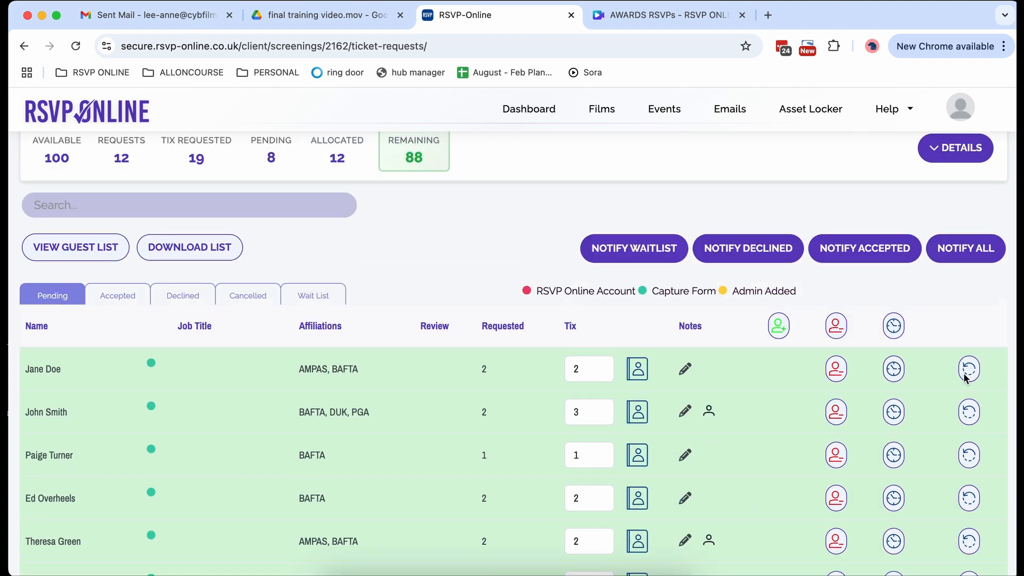
click(978, 259)
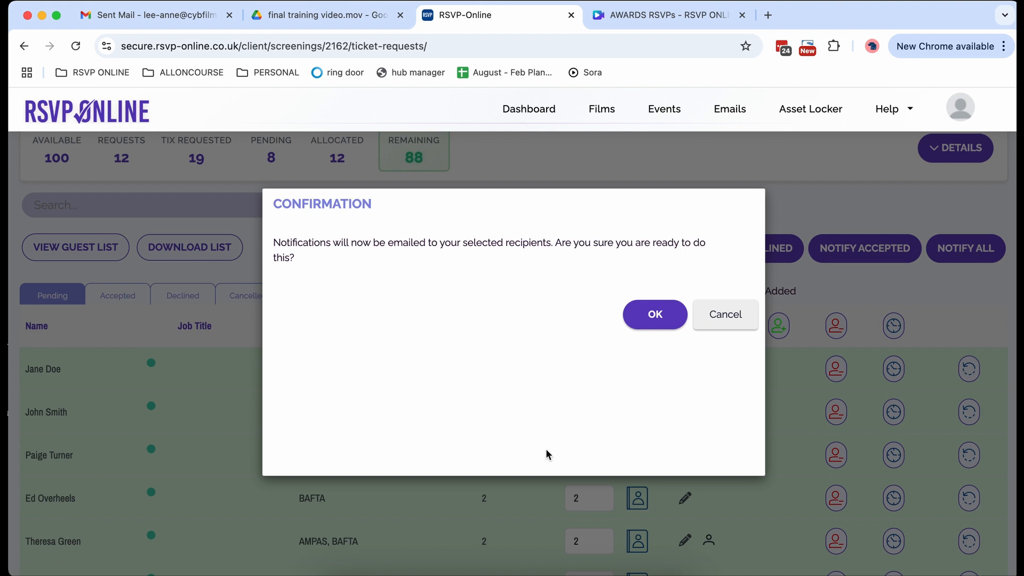
click(659, 315)
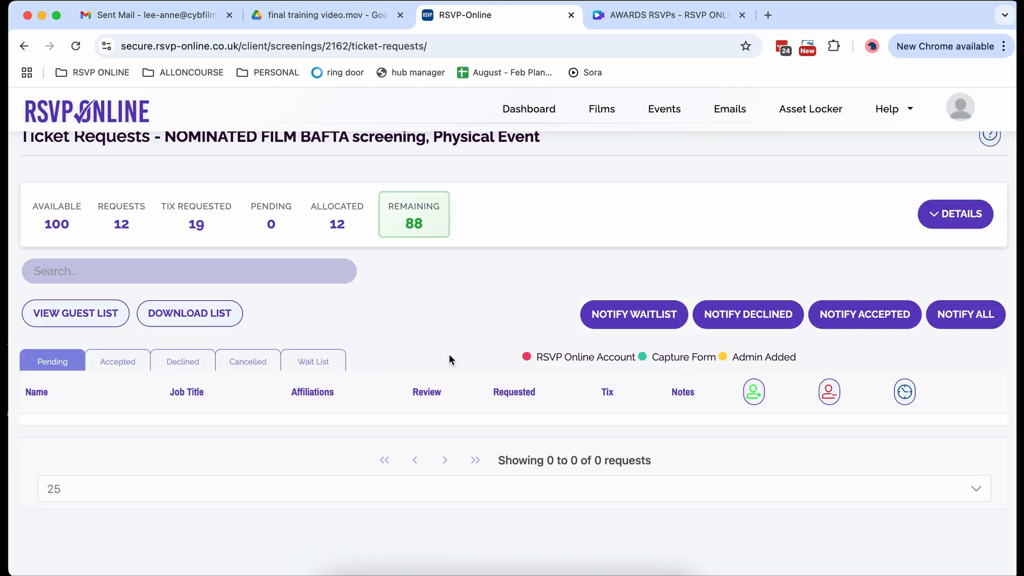
Review the accepted, declined and wait-listed guests of the screening.
click(133, 365)
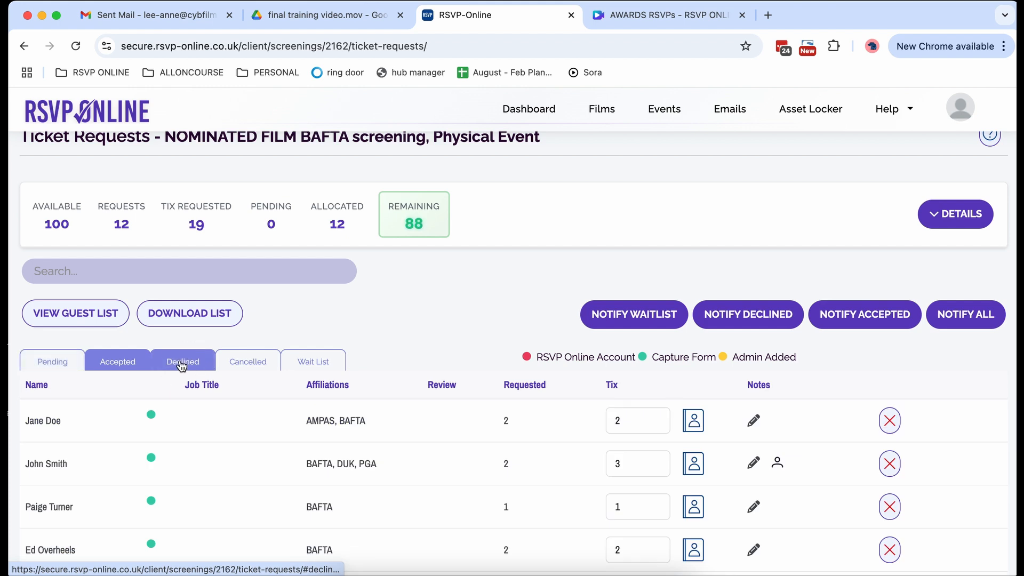
click(182, 366)
click(316, 363)
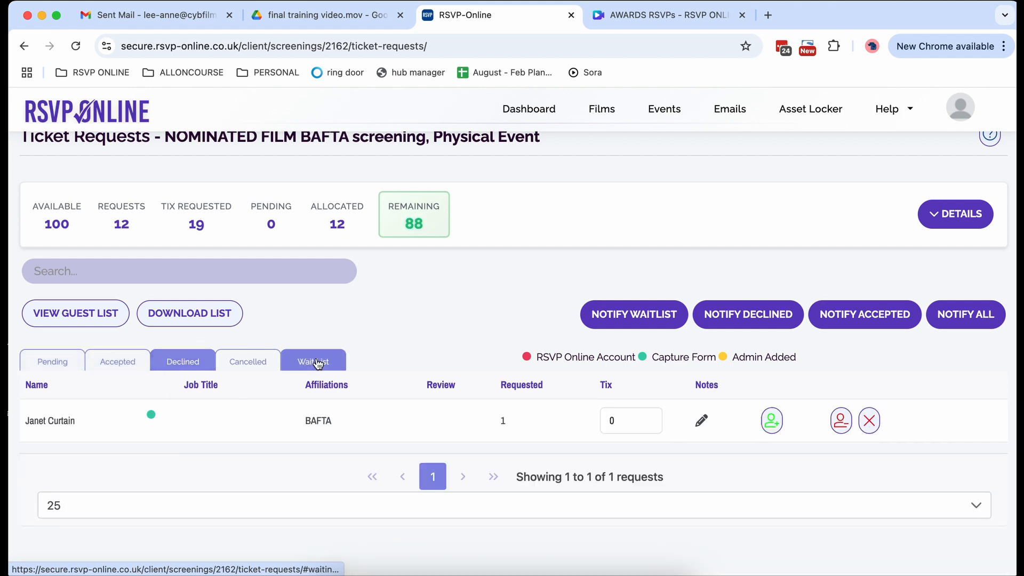
Among the accepted guests, change the first guest's ticket allocation to 3 and cancel the second guest's request, confirming both.
click(113, 365)
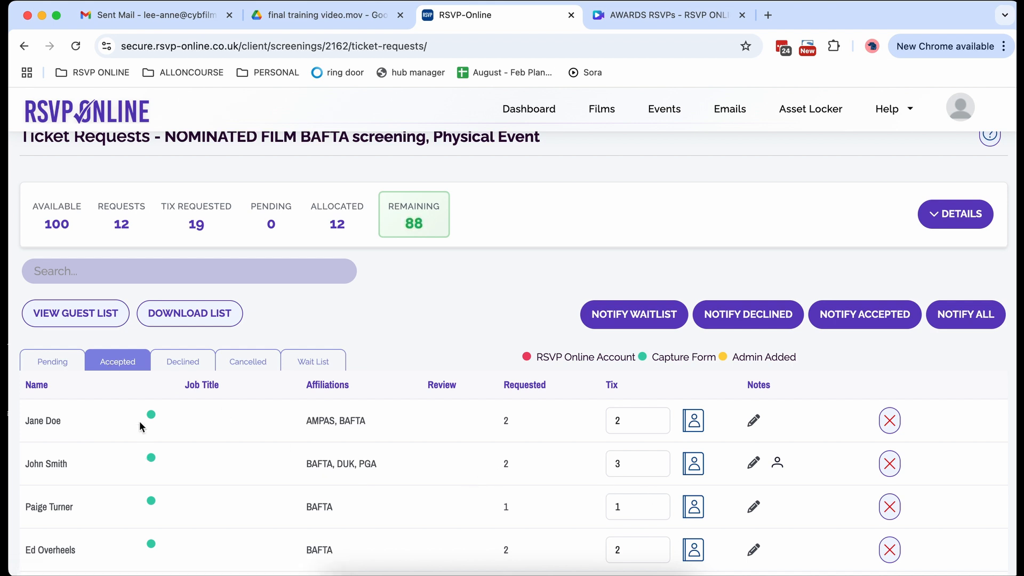
click(630, 420)
click(629, 417)
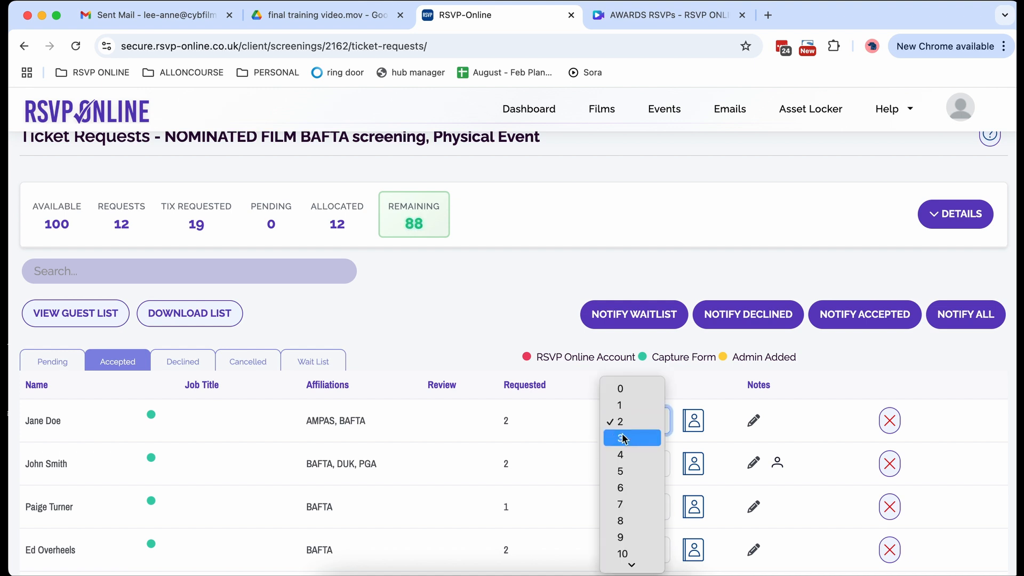
click(622, 438)
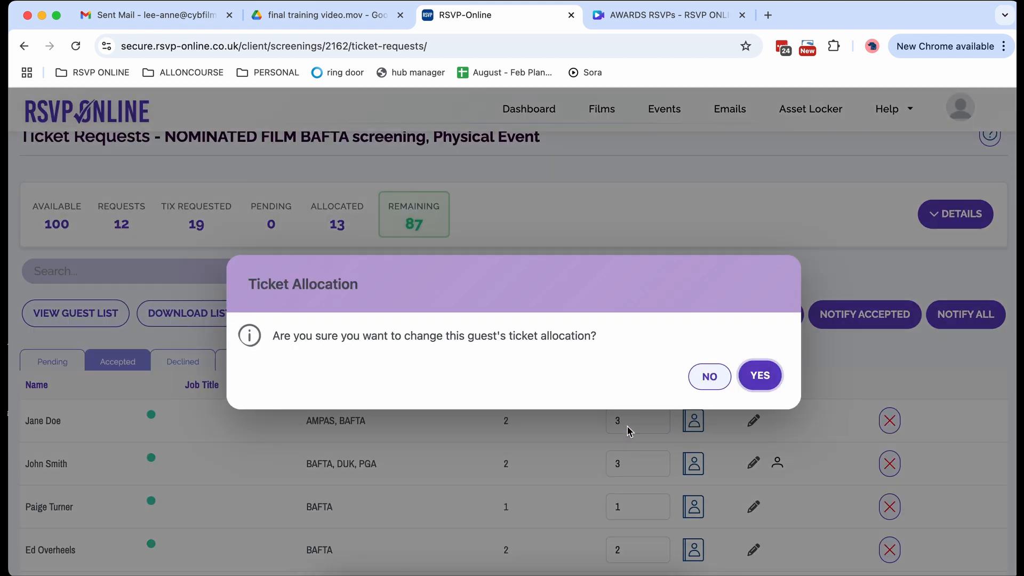
click(761, 376)
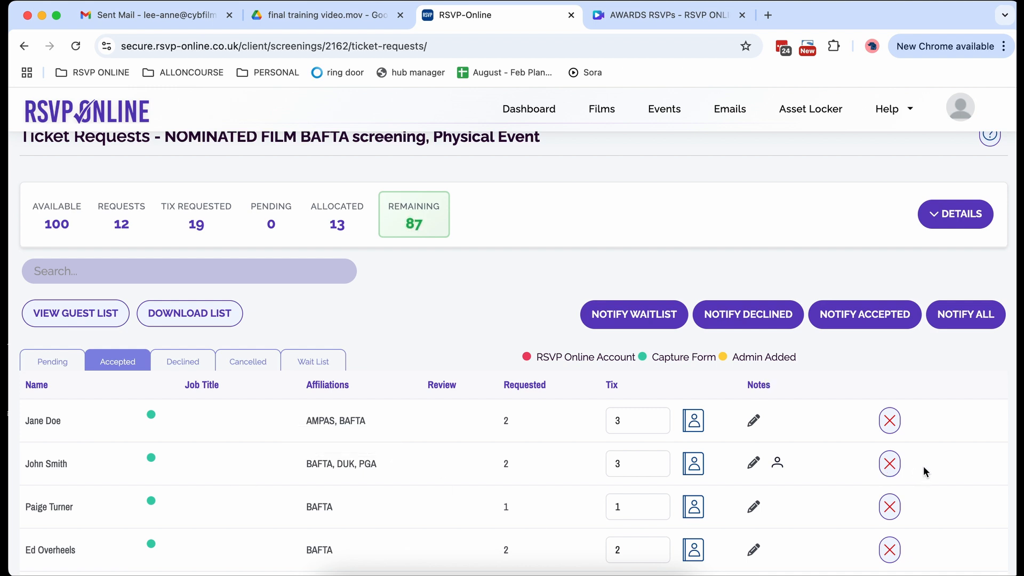
click(890, 467)
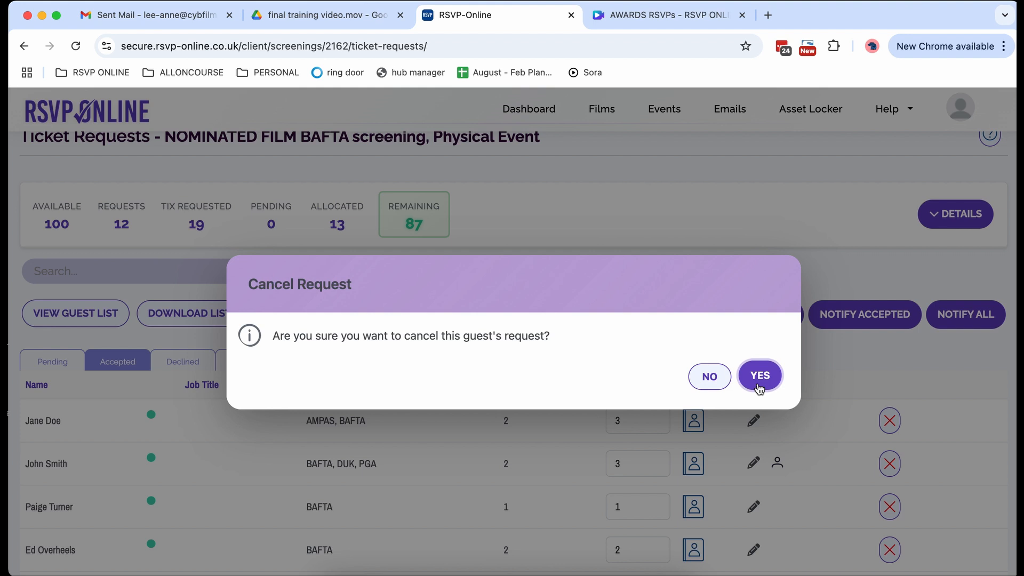
click(760, 376)
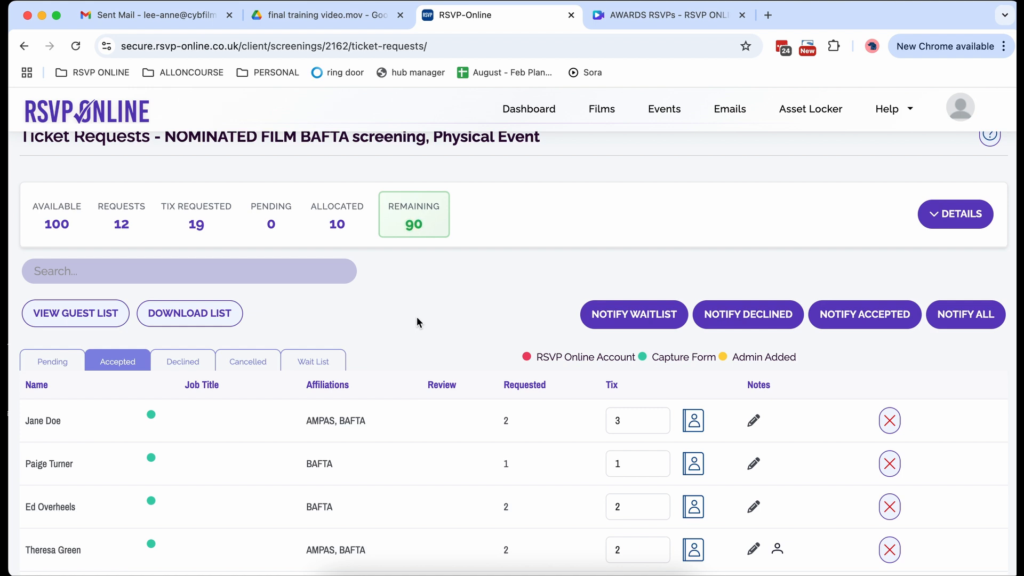
Allocate 2 tickets to the wait-listed guest, accept the request and confirm the acceptance.
click(312, 368)
click(615, 422)
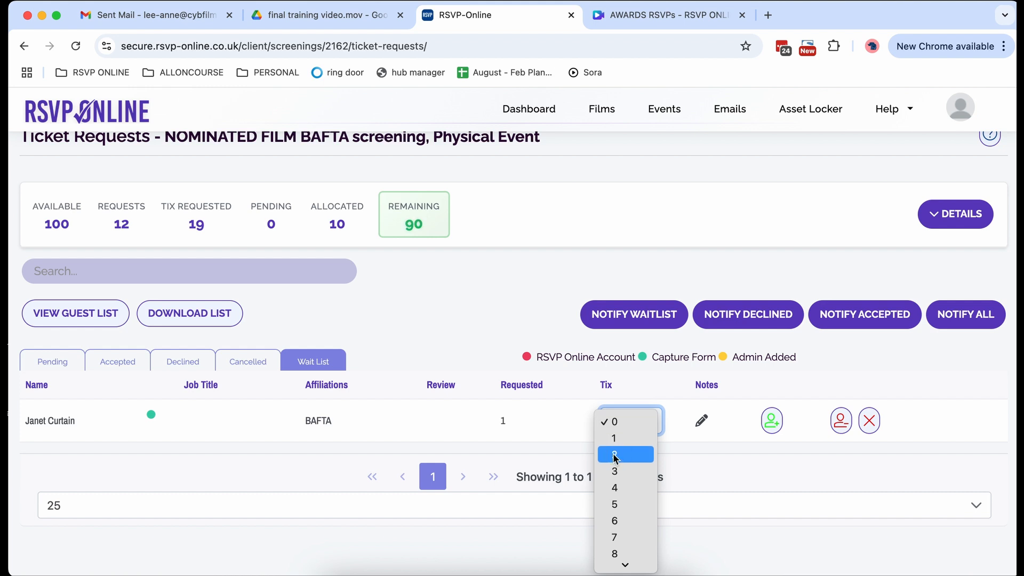
click(709, 457)
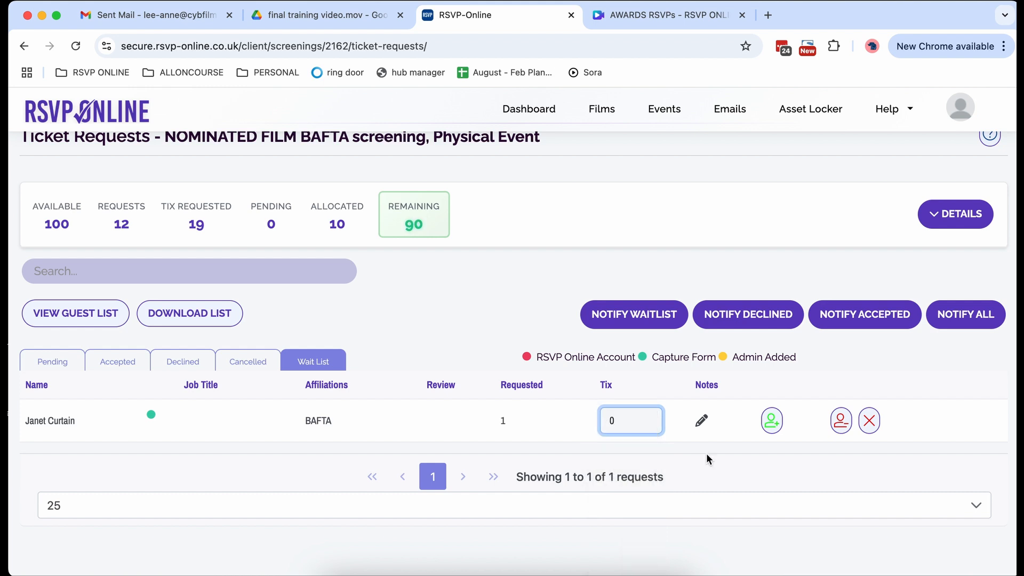
click(772, 422)
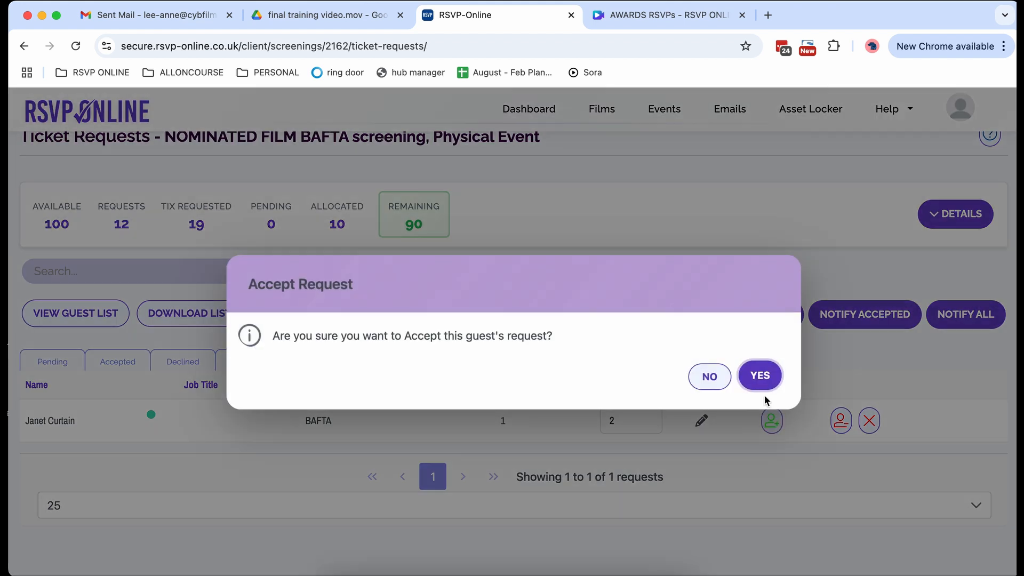
click(761, 384)
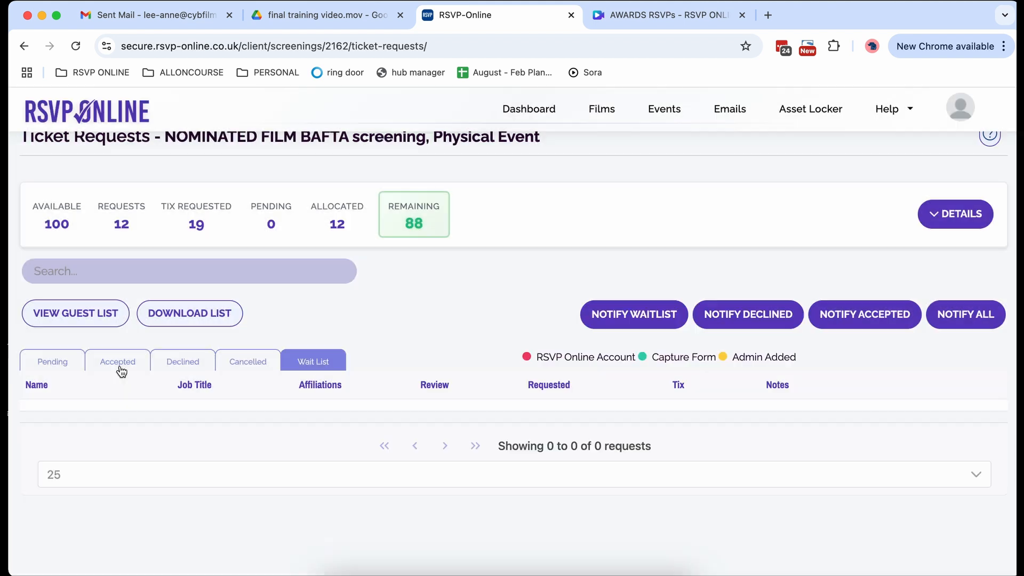
Check the accepted guests of the screening and open its guest list.
click(114, 366)
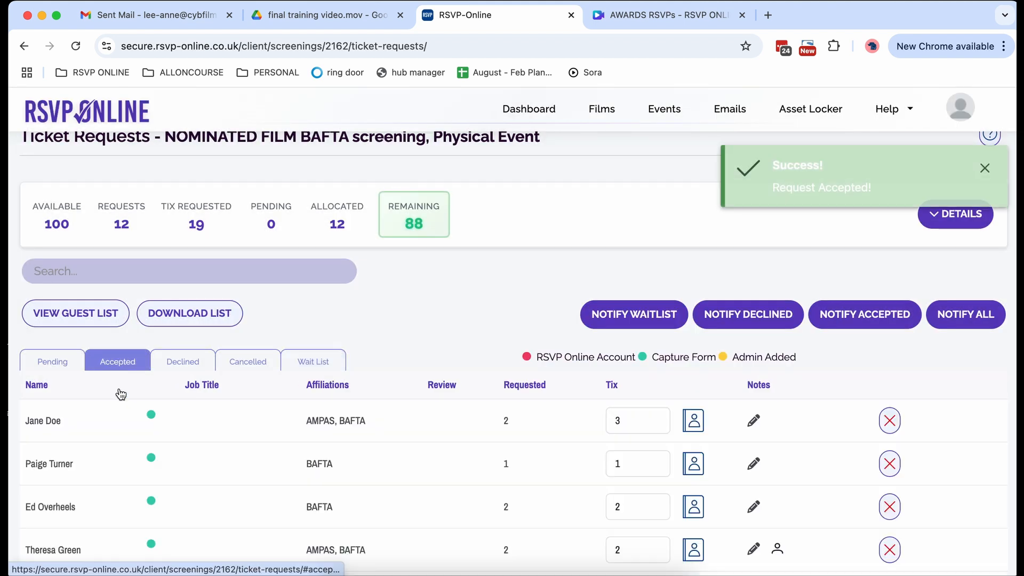
scroll(128, 508, down, 5)
scroll(128, 508, up, 5)
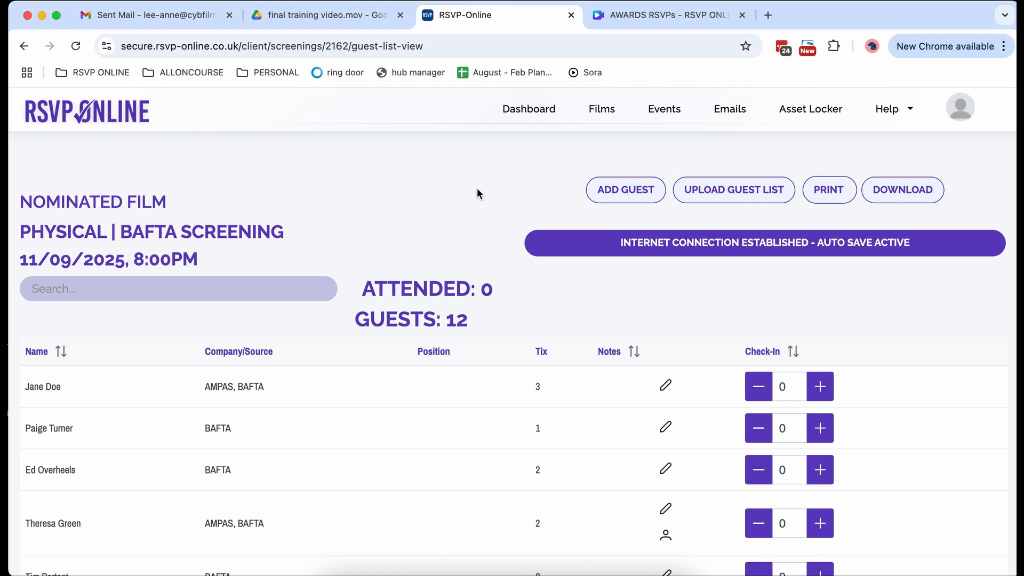
Add a guest to the guest list with full name, e-mail, outlet BAFTA, position BAFTA VOTER and 2 tickets, and check the entry.
click(613, 196)
text(Bob S)
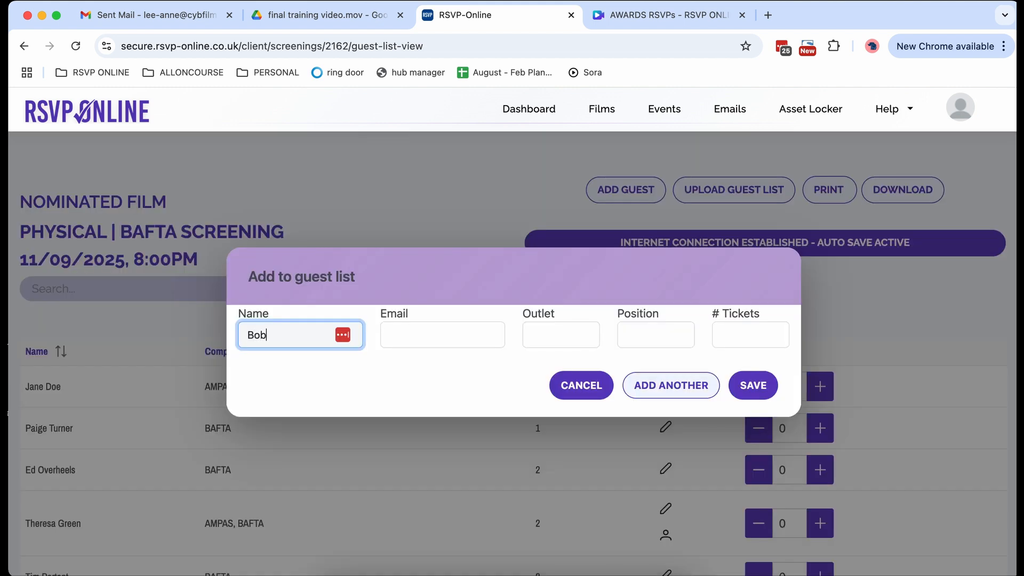
text(mith)
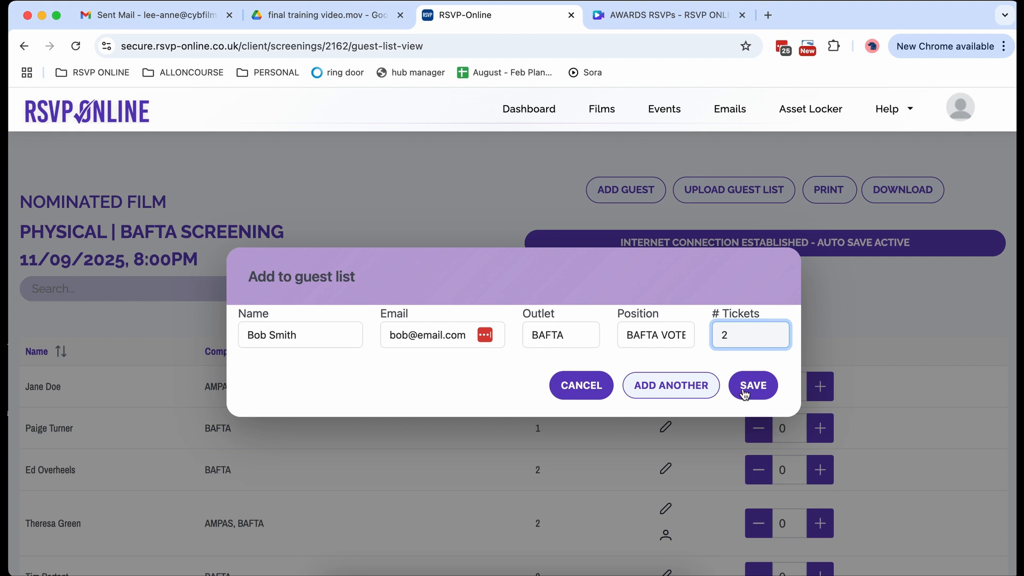
click(745, 393)
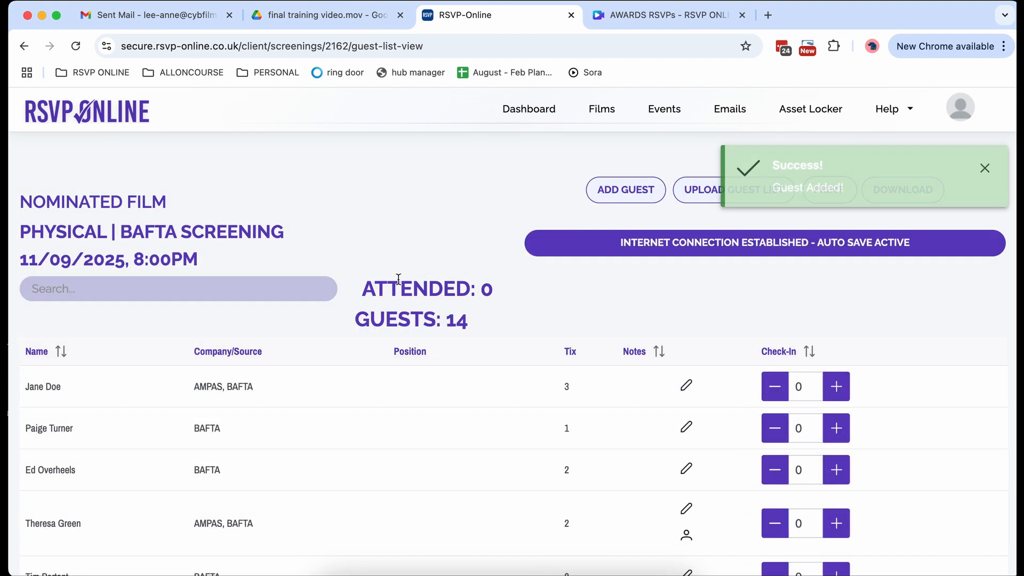
scroll(341, 253, down, 5)
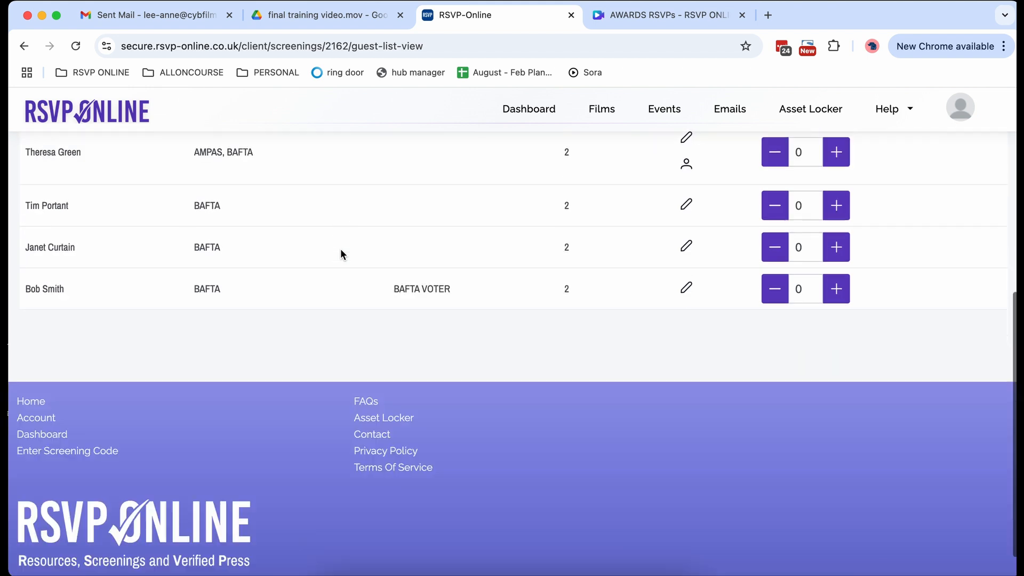
scroll(405, 142, up, 7)
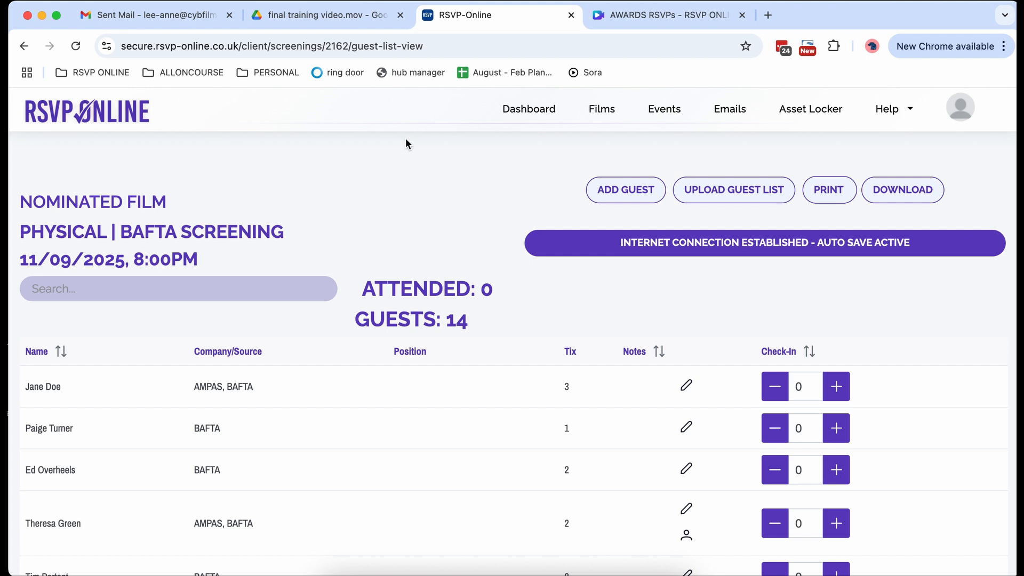
Upload the desktop spreadsheet "*guestslist demo.xlsx" as a guest list.
click(753, 190)
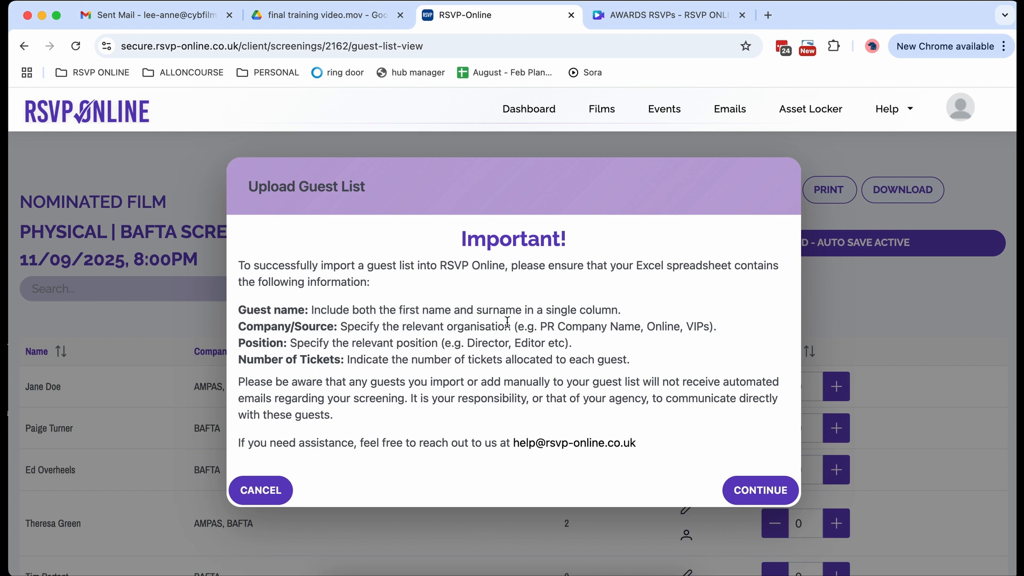
click(757, 494)
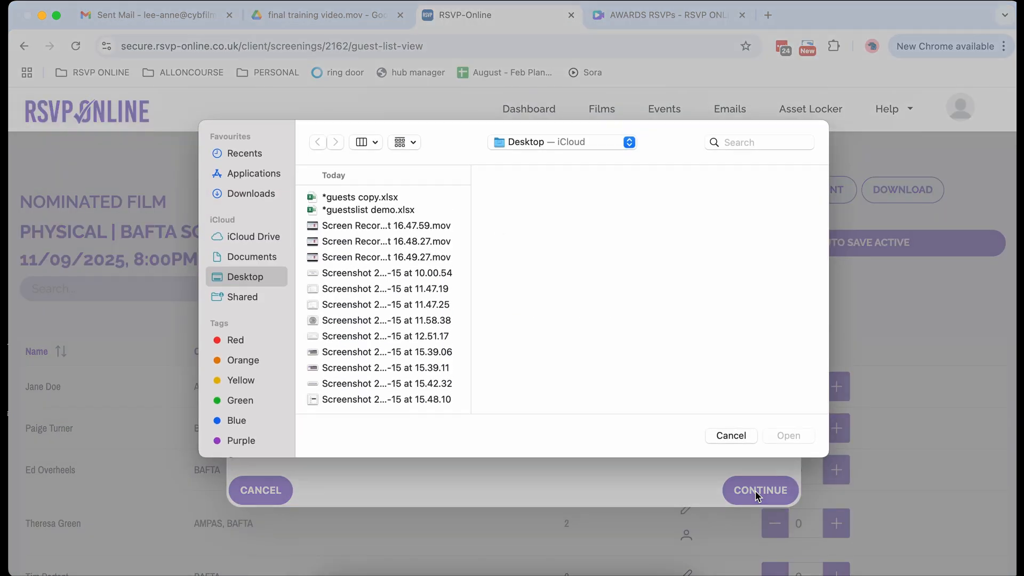
double_click(353, 211)
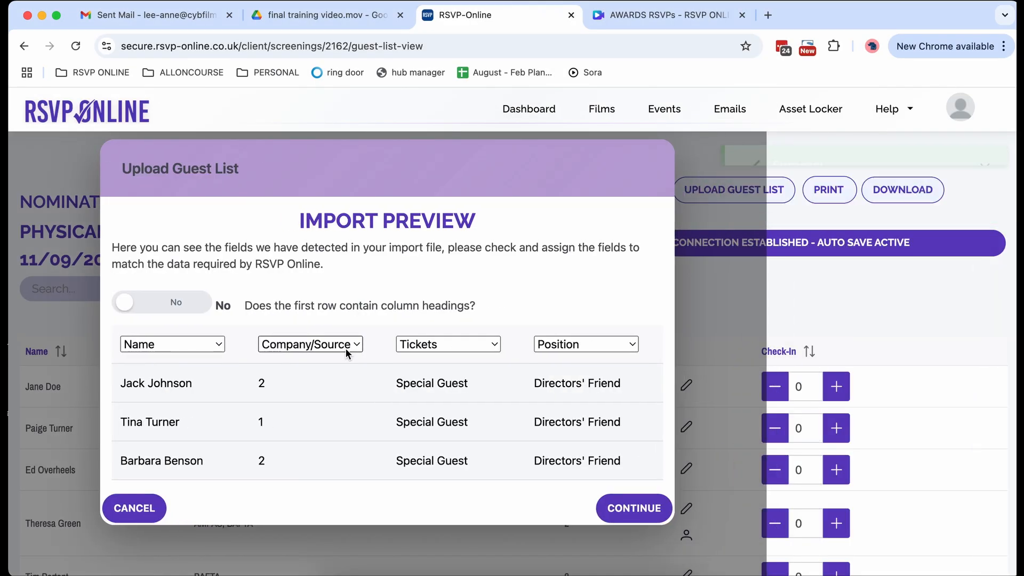
Map the import's second column to Tickets and its third to Company/Source, check the matching data, and continue.
click(331, 344)
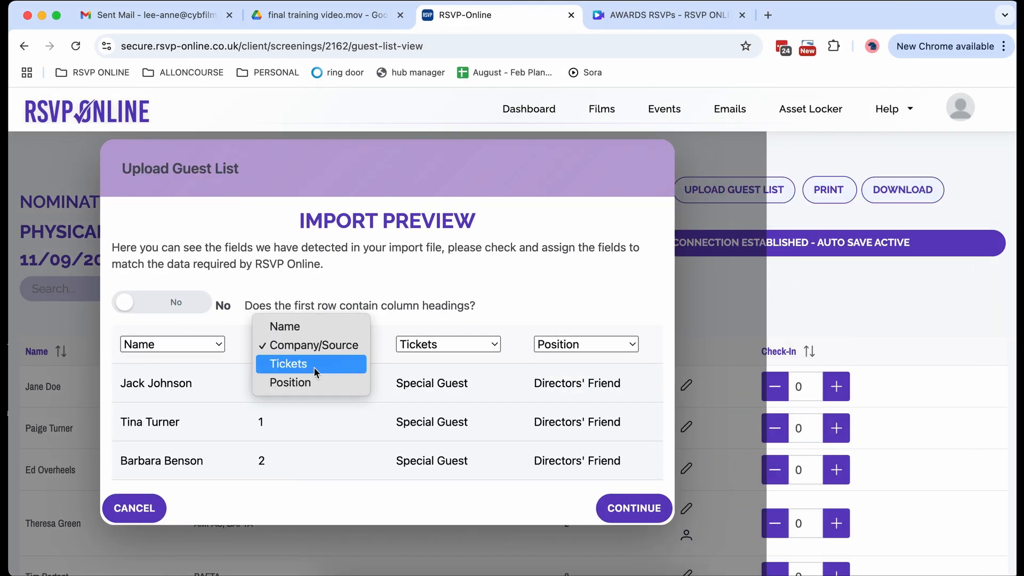
click(313, 365)
click(490, 344)
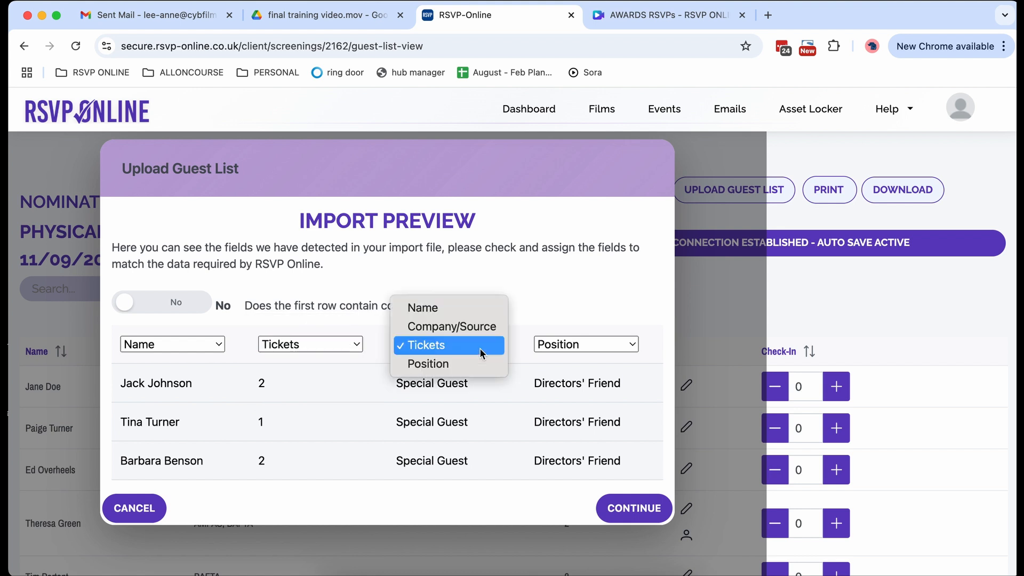
click(465, 324)
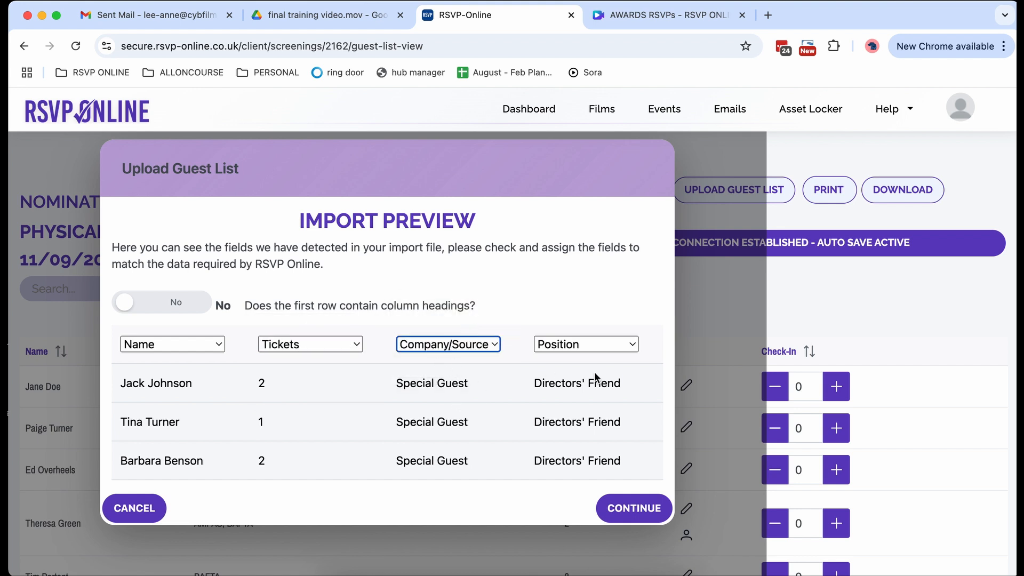
click(408, 385)
click(541, 382)
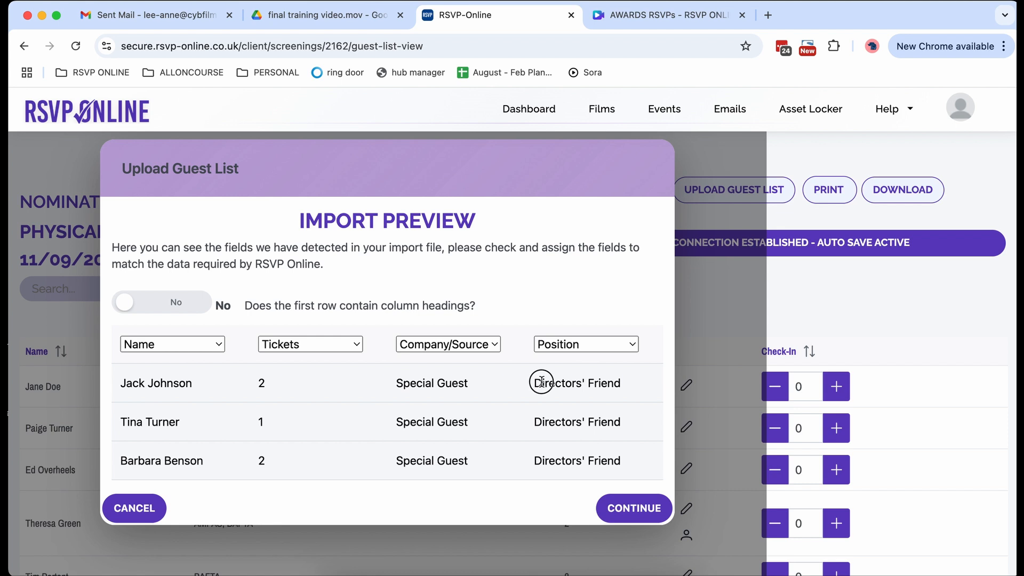
drag(541, 382, 604, 382)
click(608, 381)
click(630, 514)
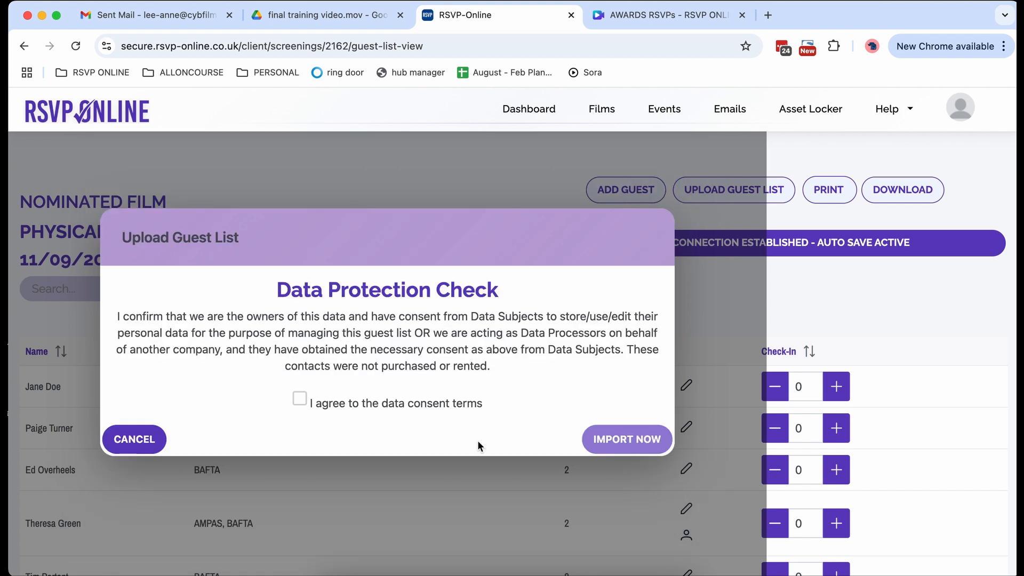
Agree to the data consent terms, import the guests, refresh the page and check the imported entries.
click(300, 400)
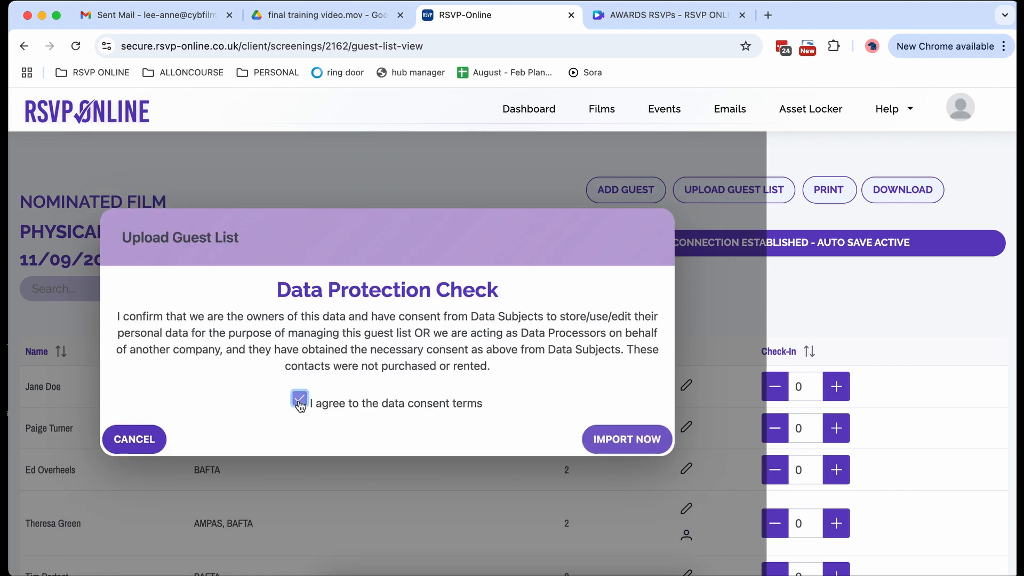
click(641, 447)
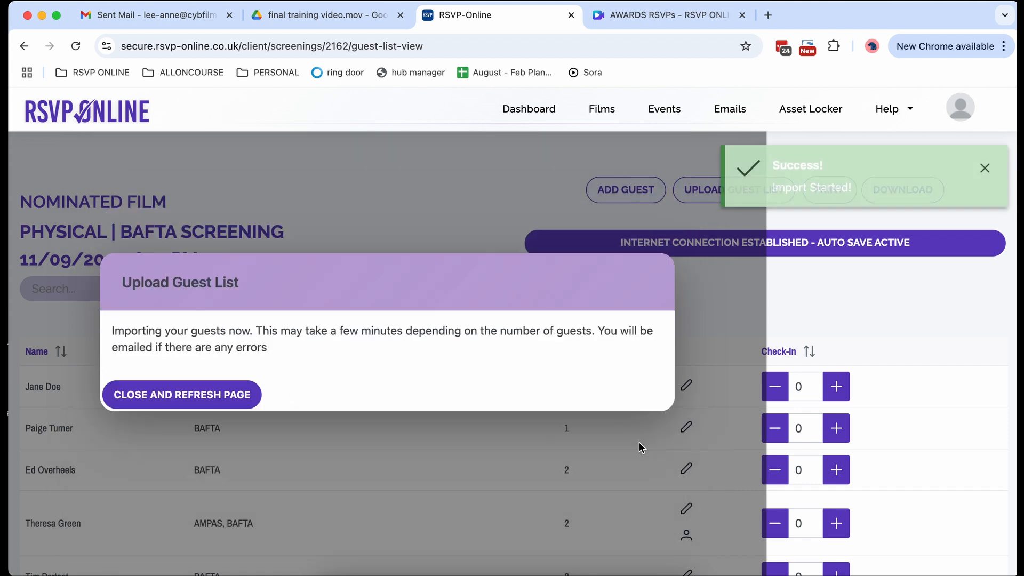
click(189, 395)
scroll(194, 366, down, 3)
scroll(194, 366, down, 5)
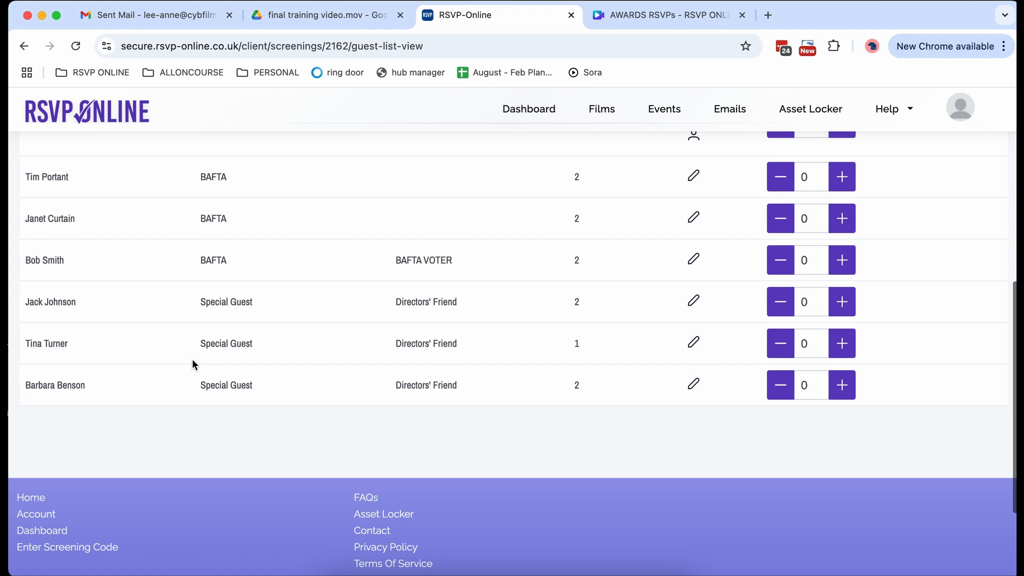
scroll(378, 243, up, 8)
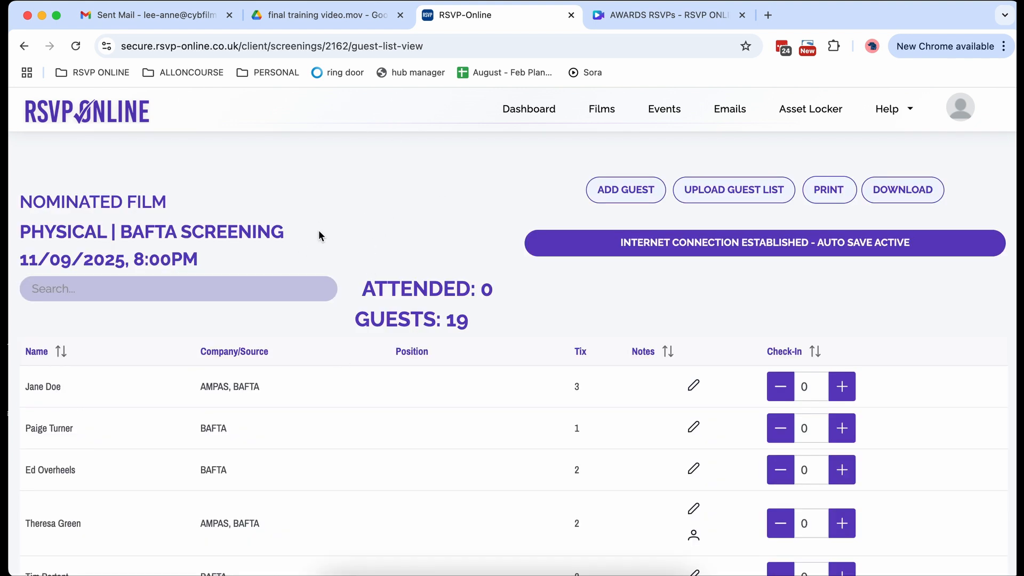
Sort the guest list alphabetically by name and search it by a guest's first name.
click(62, 352)
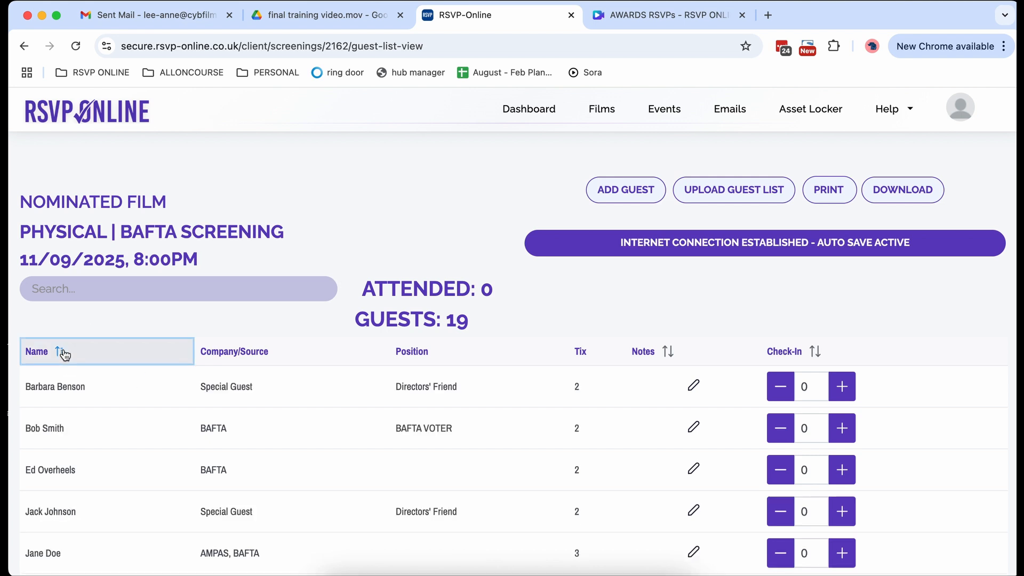
click(85, 293)
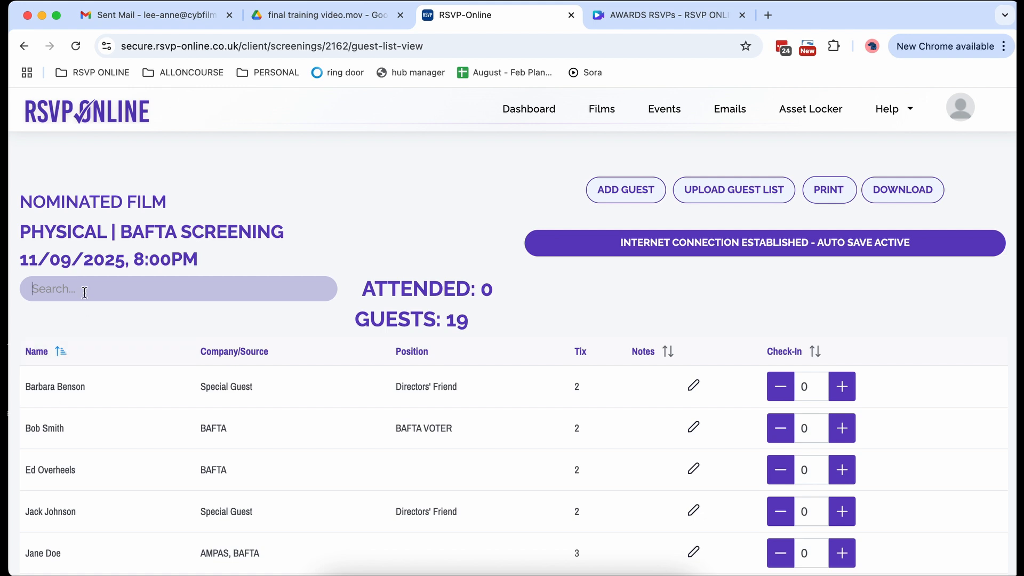
text(jane)
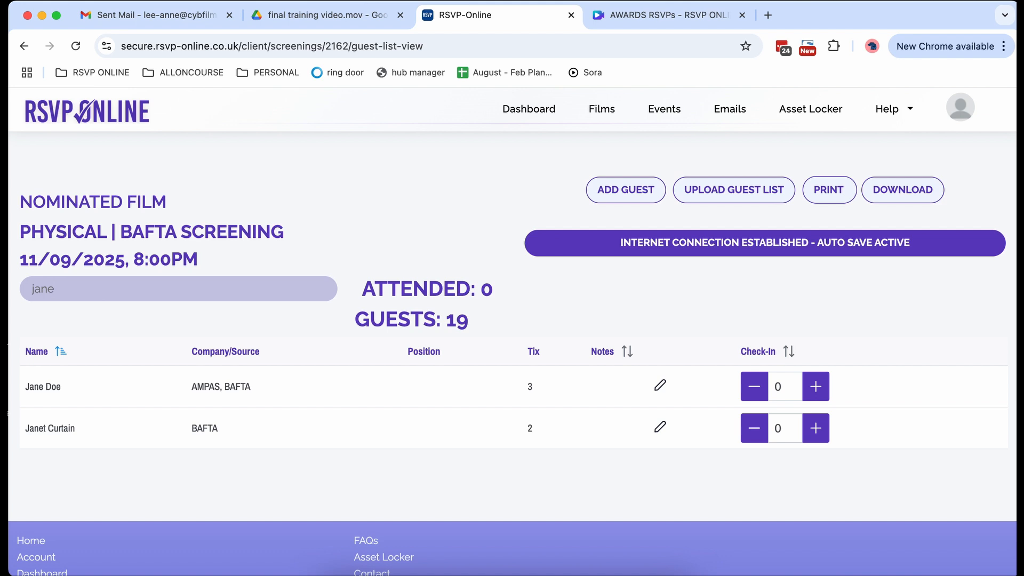
key(BackSpace)
key(BackSpace)
key(BackSpace)
key(BackSpace)
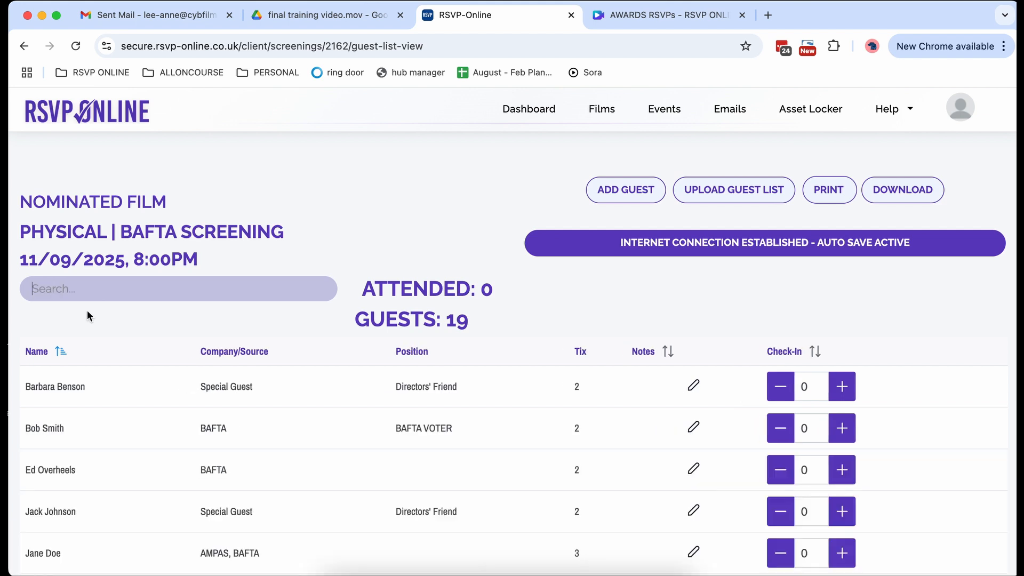
text(jane)
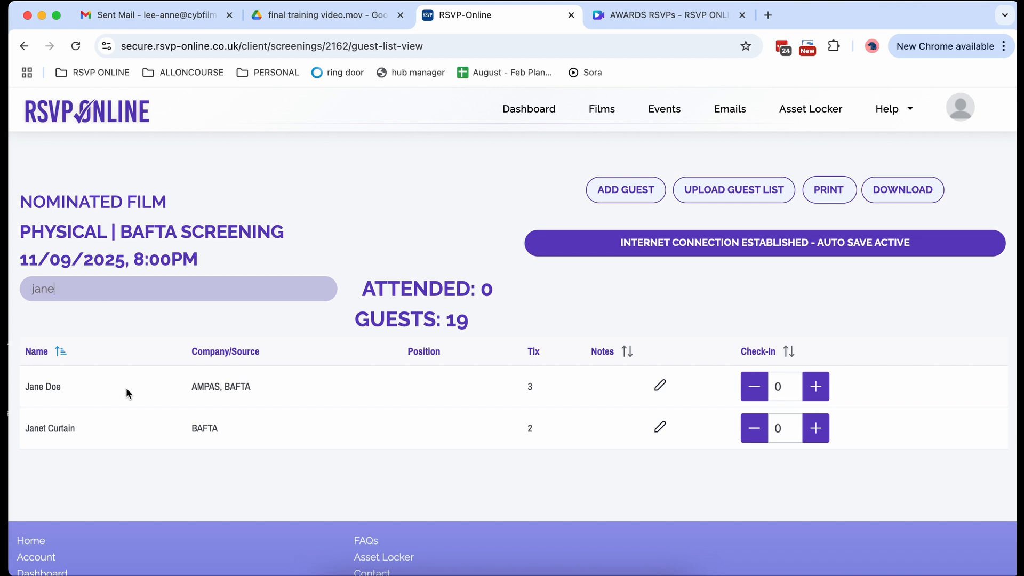
Save the note "Send the screenplay" for the first guest found, and reopen it to check the text.
click(661, 388)
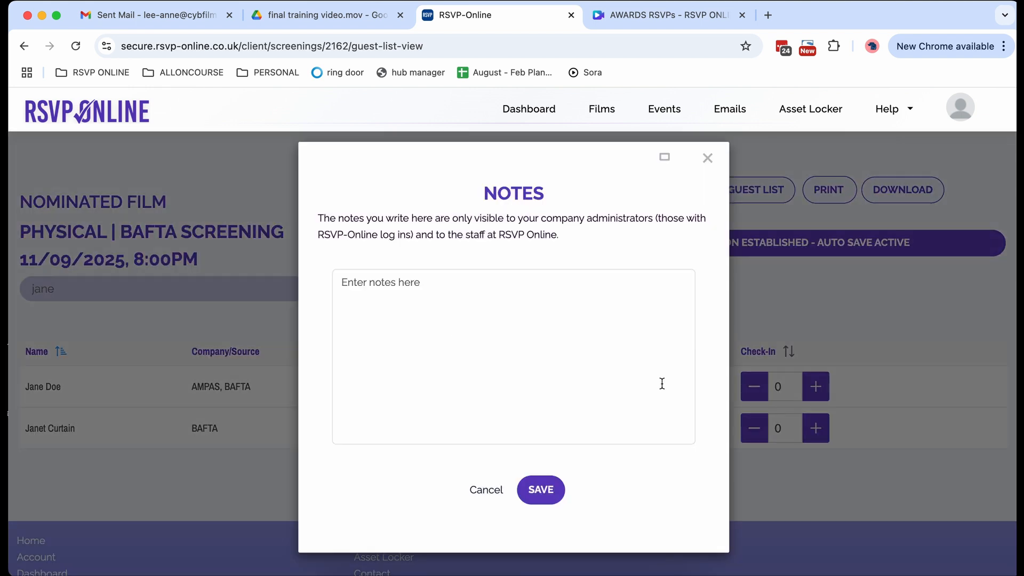
click(432, 294)
text(Se)
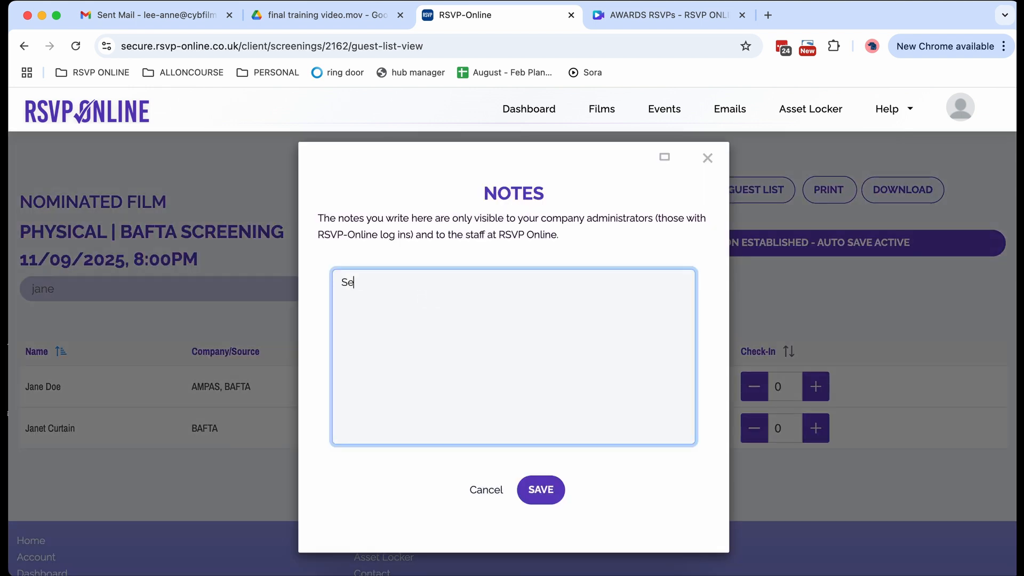
text(nd the screenplay)
click(540, 490)
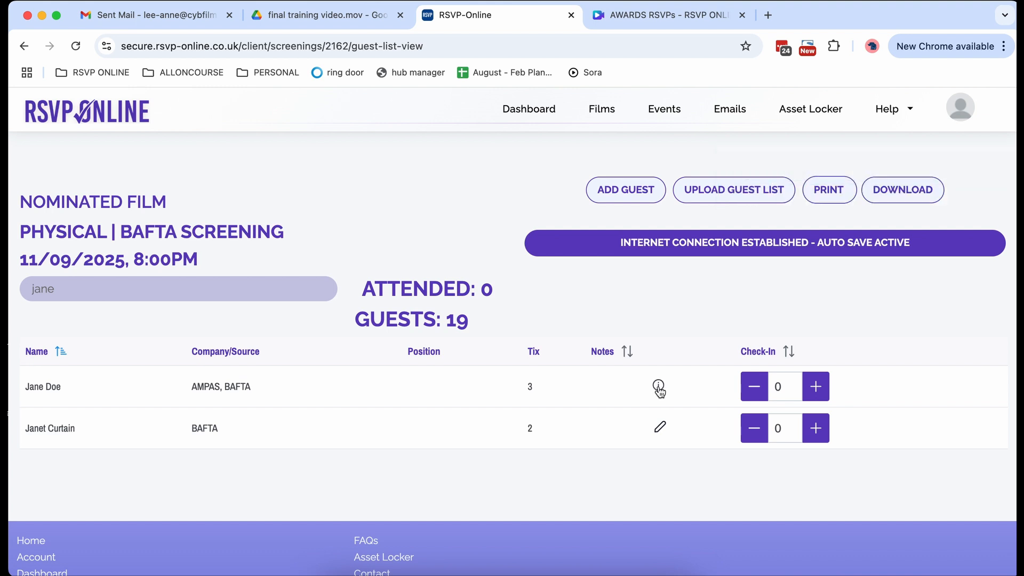
click(658, 388)
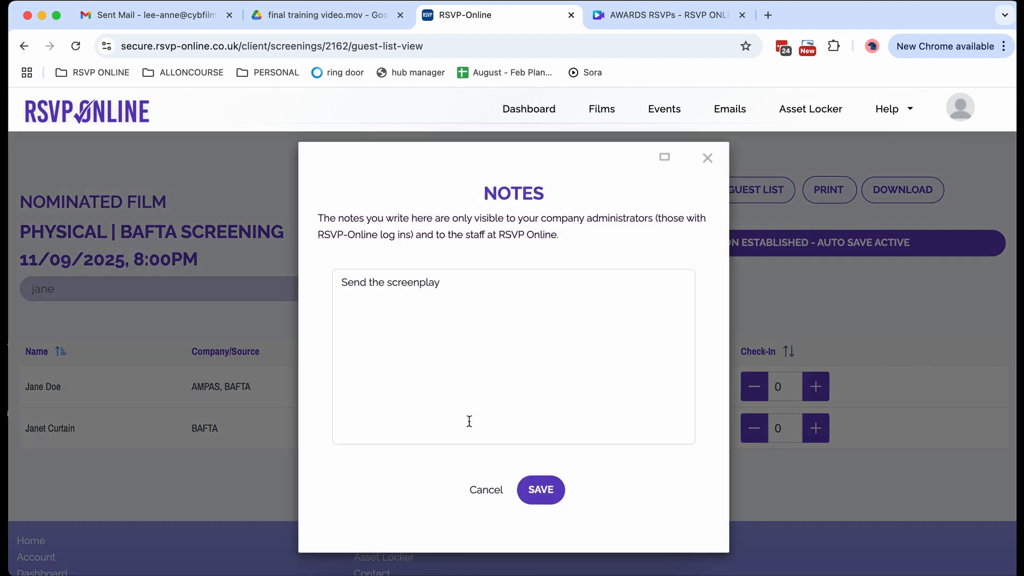
click(490, 490)
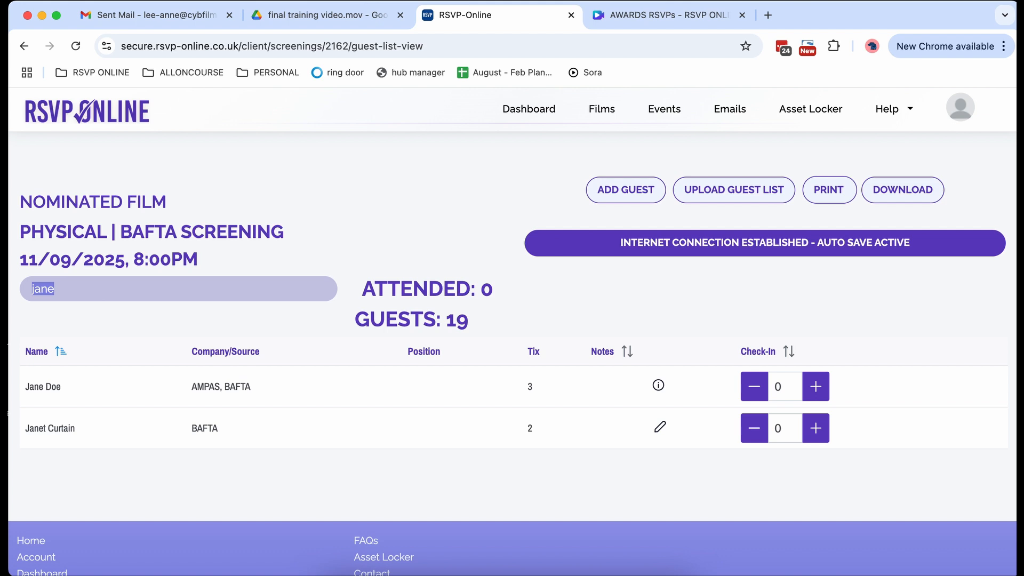
Clear the guest search, reset the second guest's check-in to 0 and set the first guest's check-in to 2.
key(BackSpace)
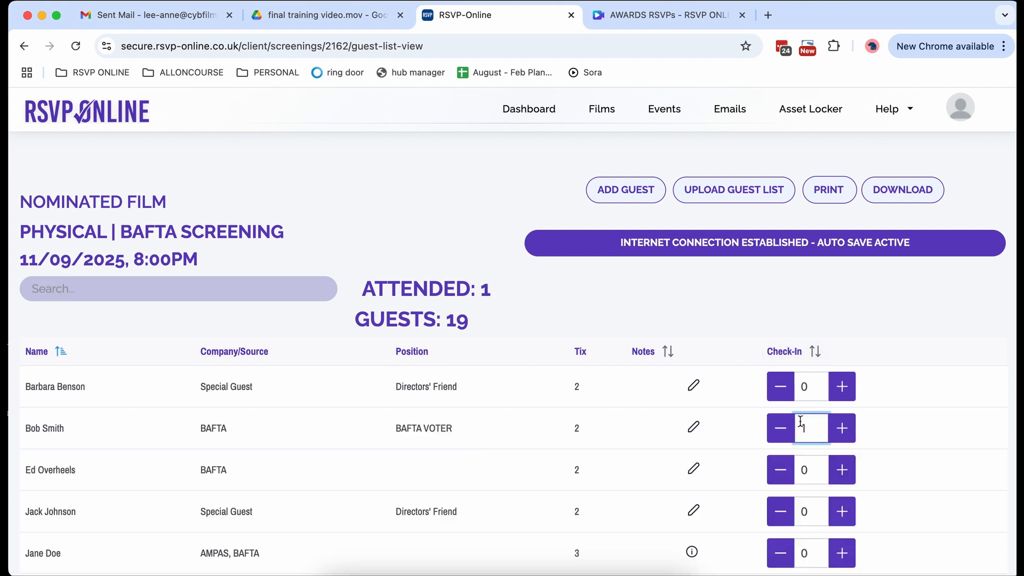
click(781, 431)
click(843, 388)
click(842, 388)
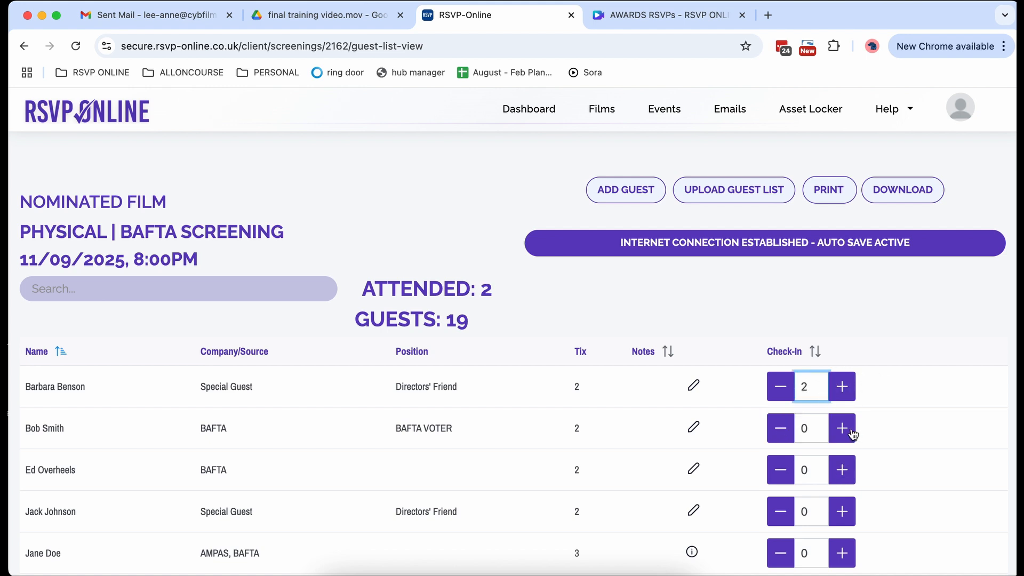
Set the second guest's check-in to 2 and turn off the computer's Wi-Fi to put the guest list in offline mode.
double_click(852, 432)
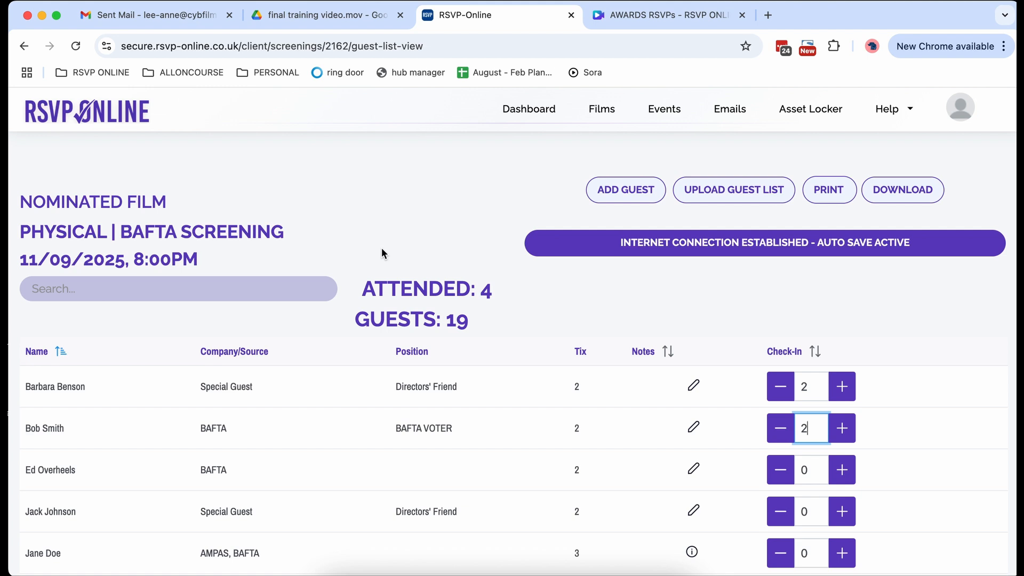
click(834, 1)
click(831, 17)
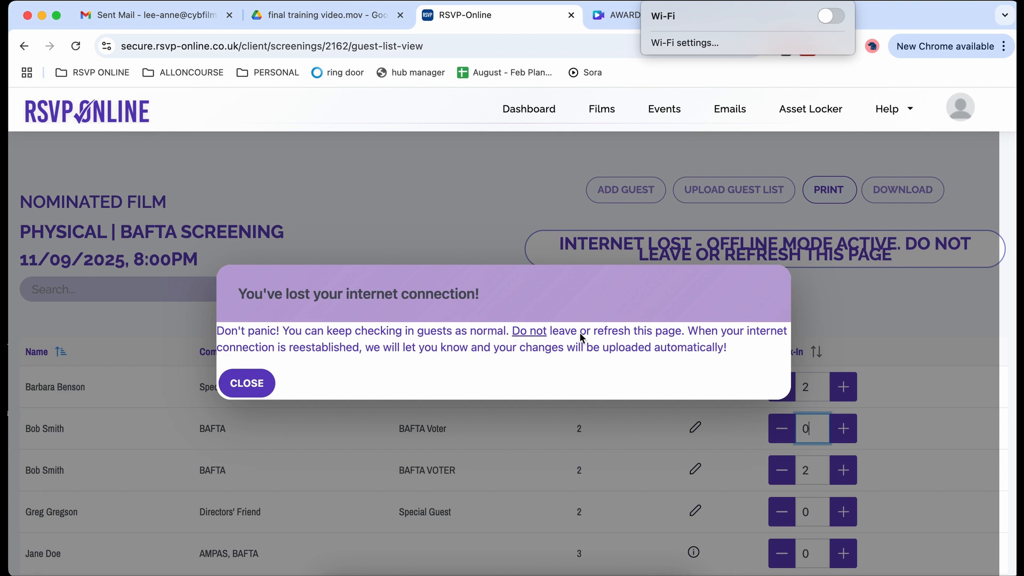
click(246, 385)
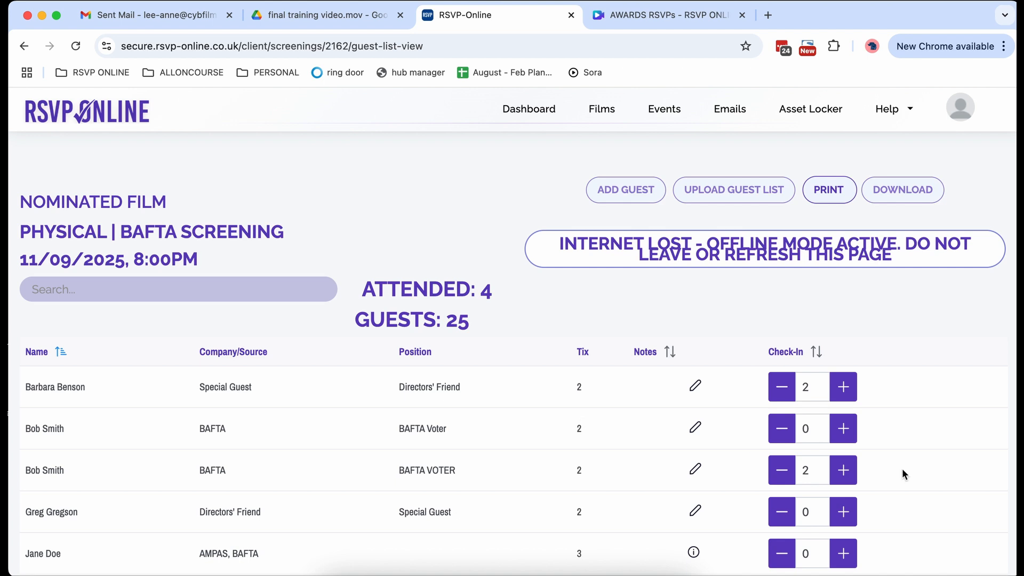
Set the check-in to 1 for the second, fourth and fifth guests in the list while offline.
click(844, 429)
click(848, 512)
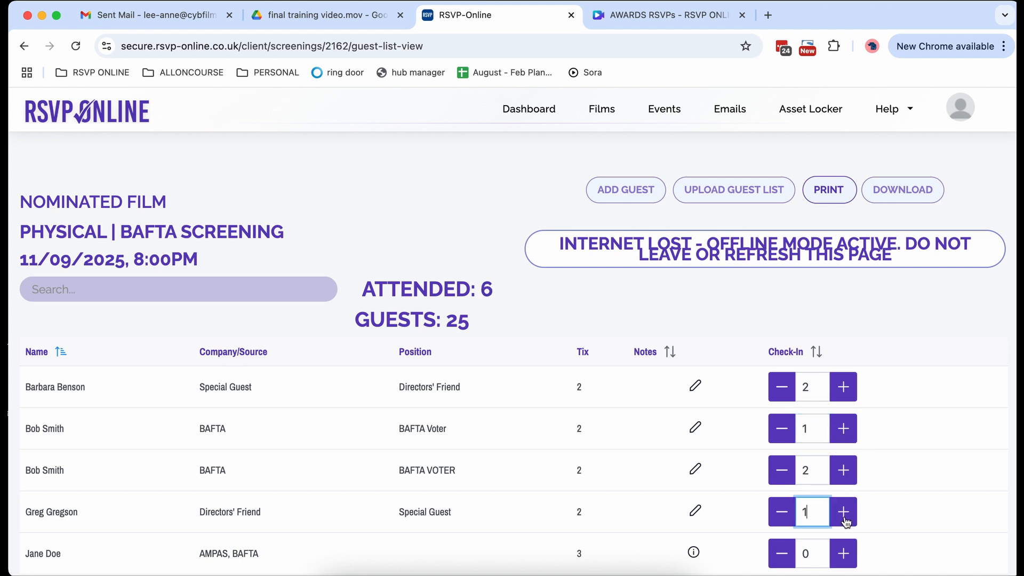
click(847, 553)
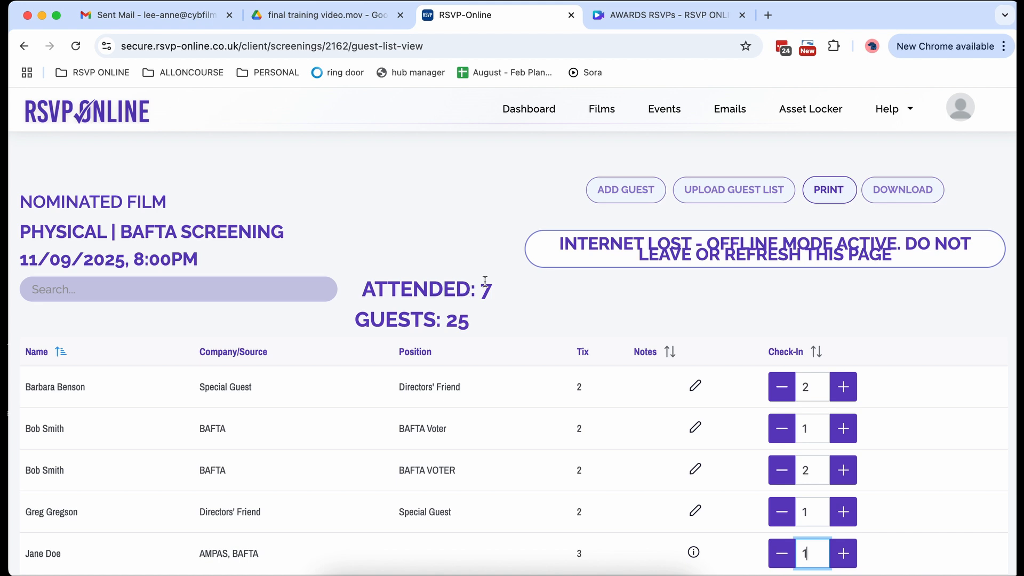
Turn the computer's Wi-Fi back on to upload the offline check-ins and dismiss the attendance notice.
click(839, 1)
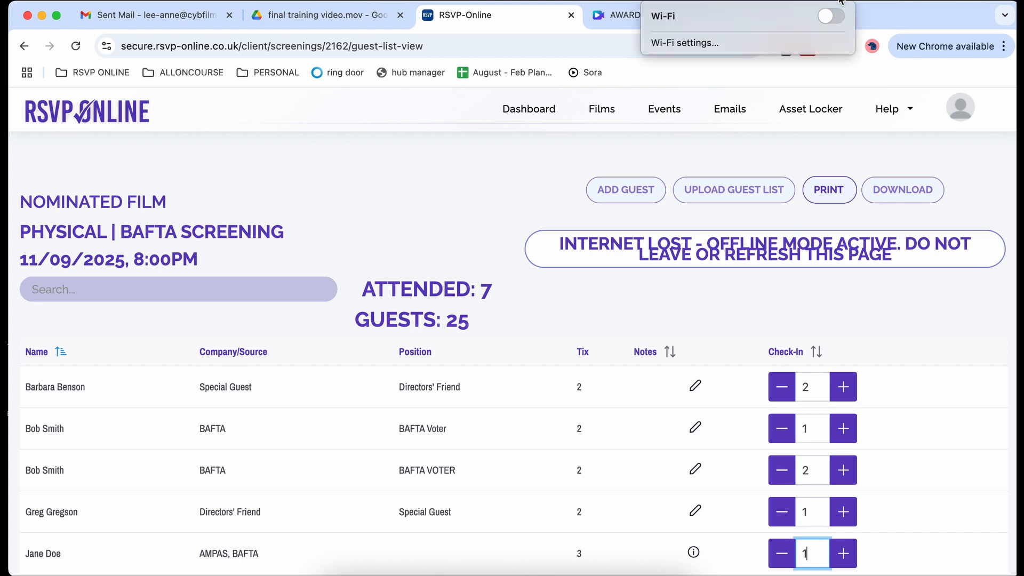
click(831, 16)
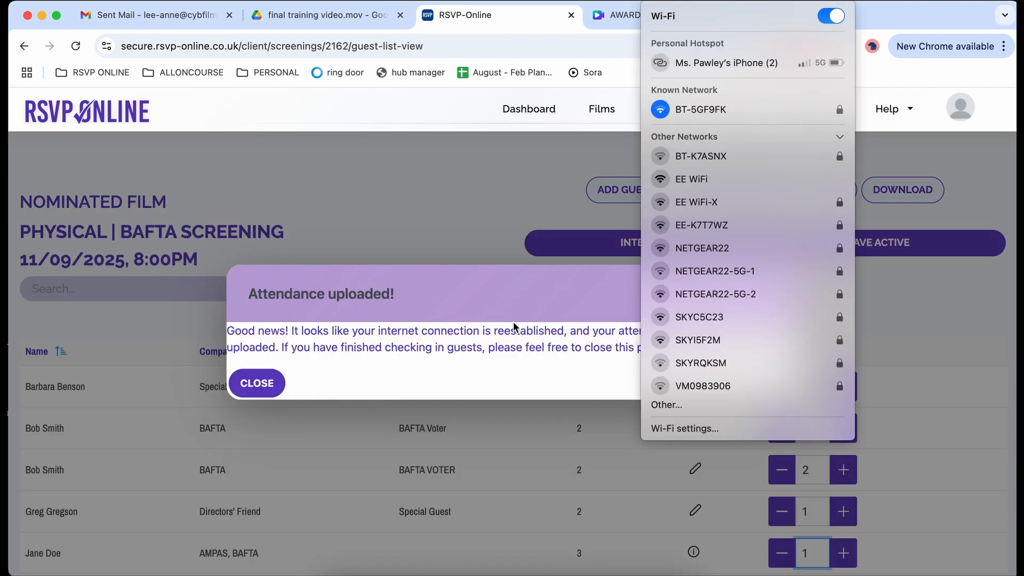
click(454, 205)
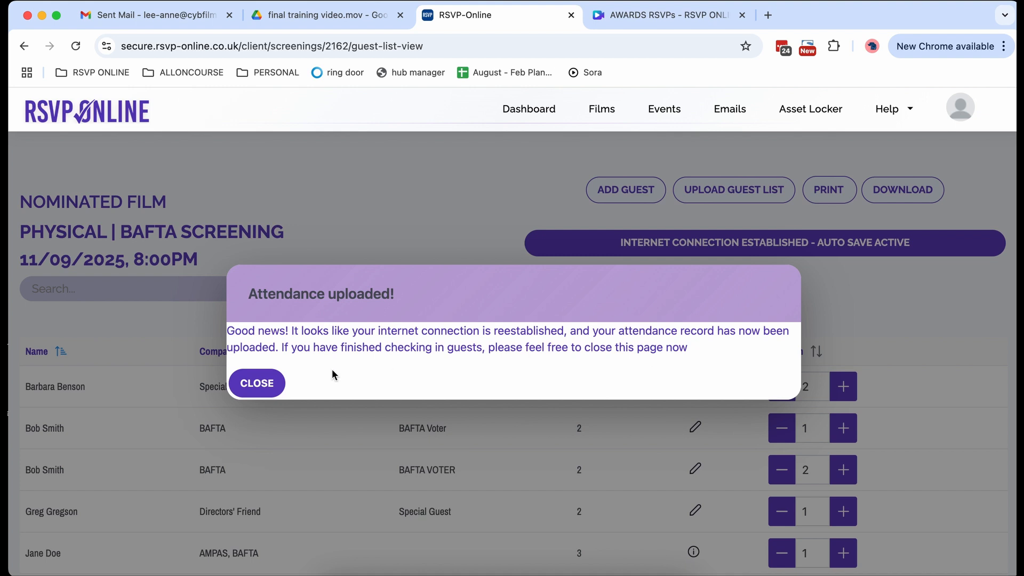
click(270, 385)
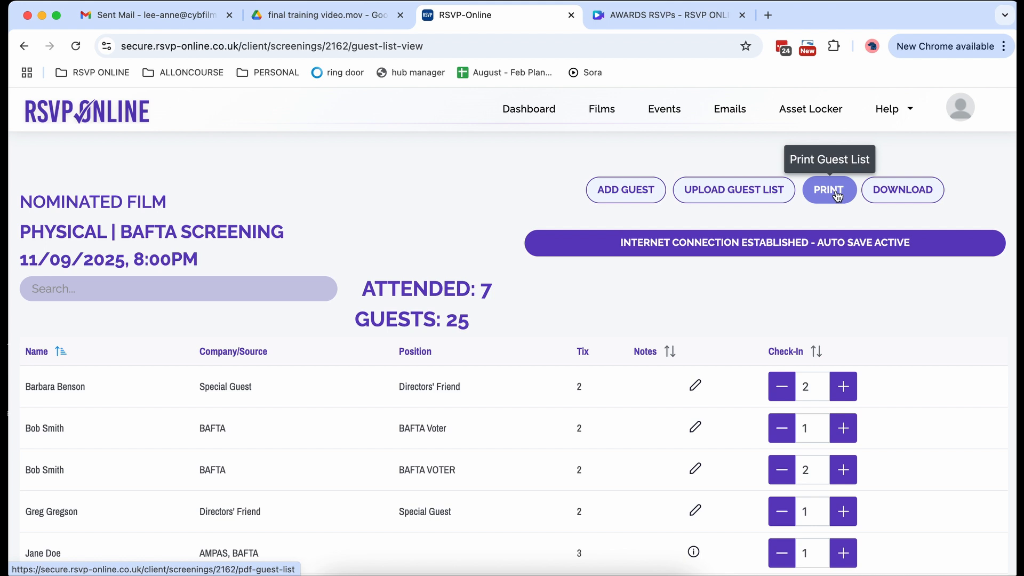